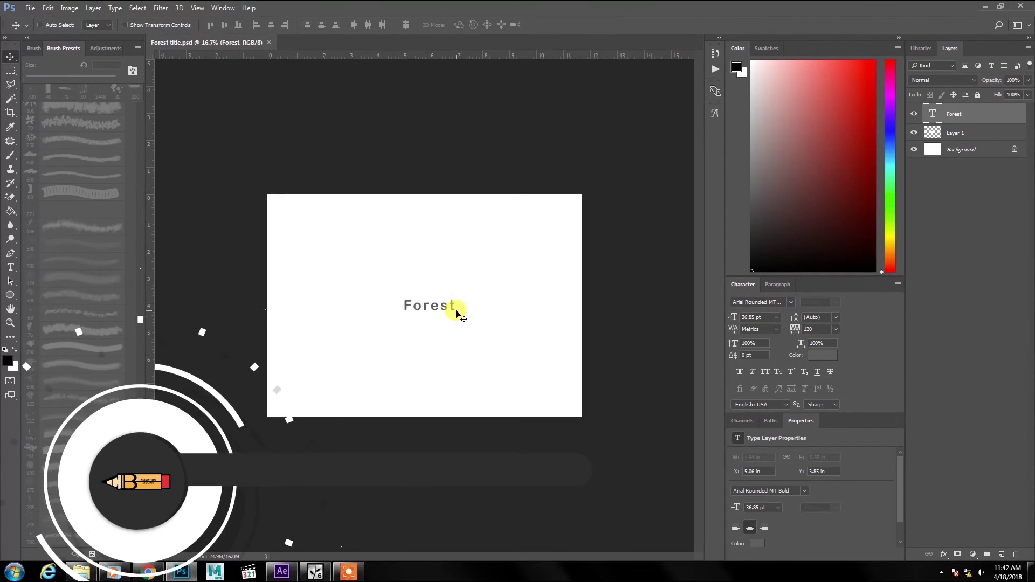
- Check the Forest text layer, and view the exported Forest title.jpg in the Tutorial folder
{"action": "key", "text": "t"}
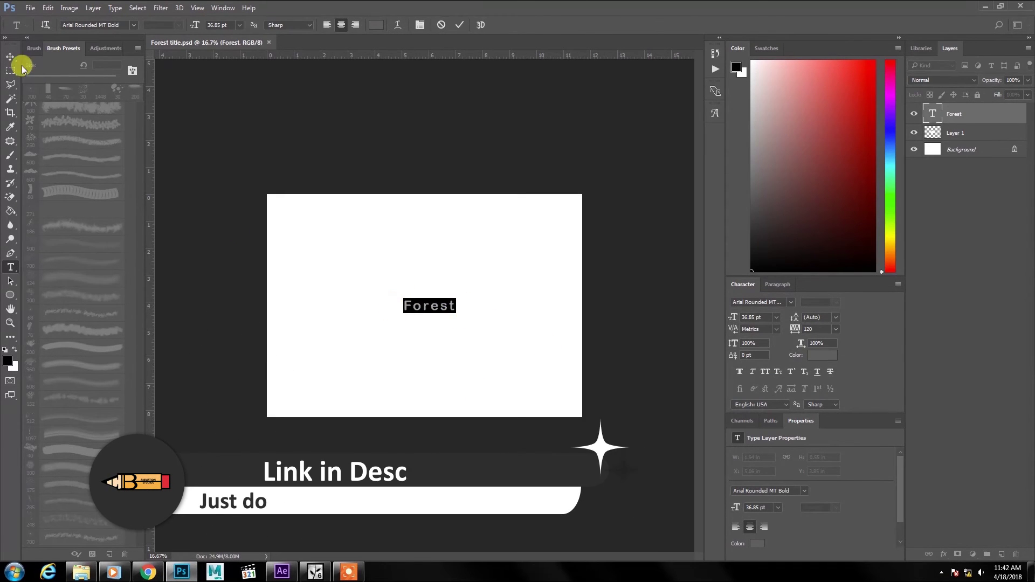
{"action": "left_click", "coordinate": [12, 58]}
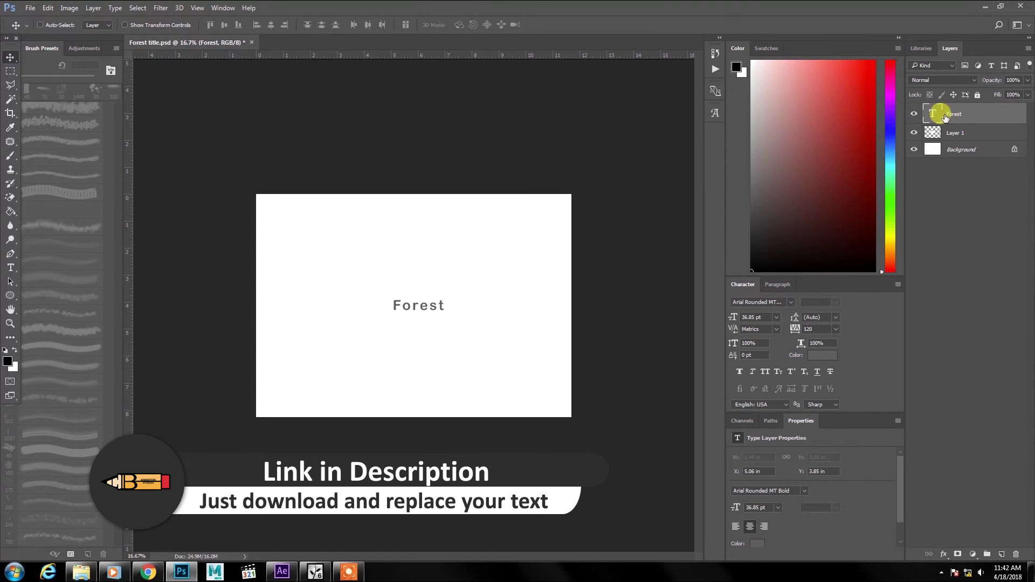
{"action": "left_click", "coordinate": [85, 573]}
{"action": "double_click", "coordinate": [699, 122]}
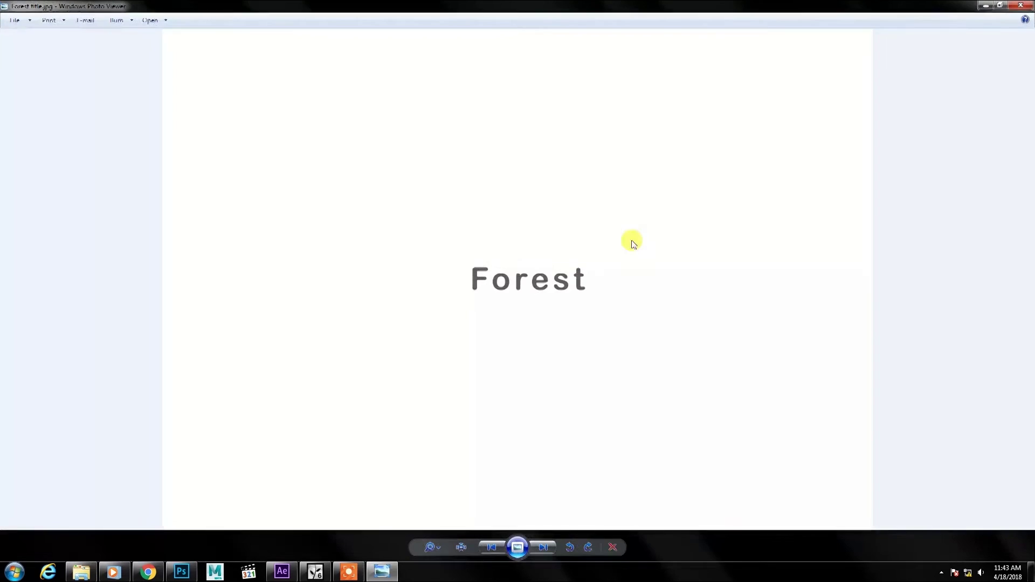
{"action": "key", "text": "alt+F4"}
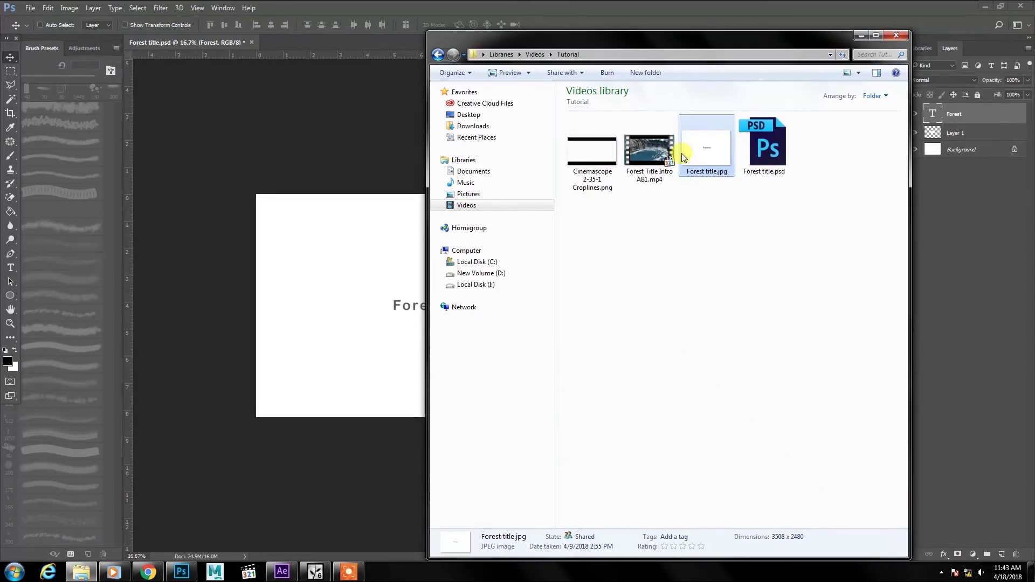
- Switch to Lumion, start a flat grass scene, and load Forest title.jpg from the Videos library's Tutorial folder as the terrain map
{"action": "left_click", "coordinate": [309, 572]}
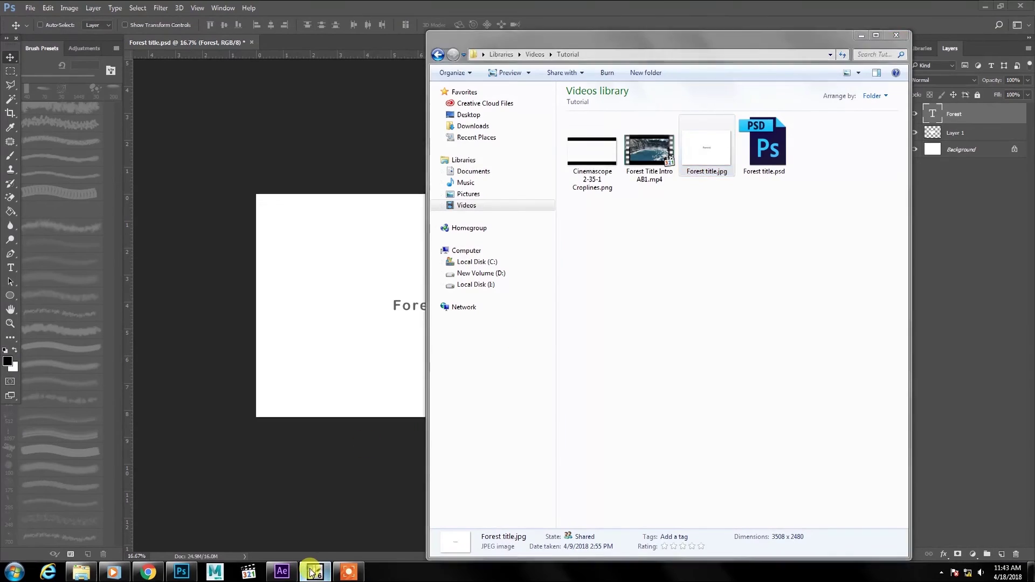
{"action": "left_click", "coordinate": [378, 199]}
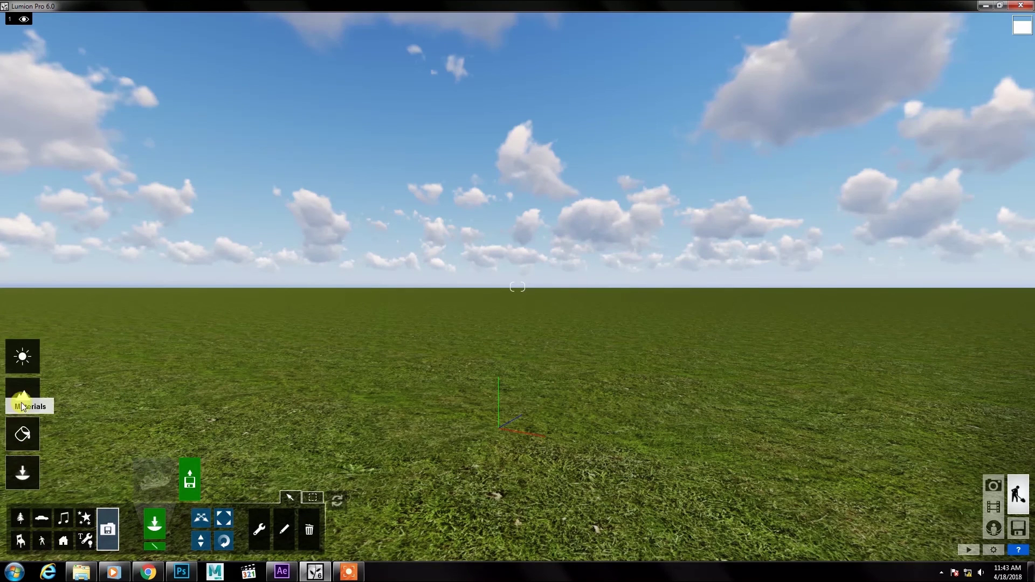
{"action": "left_click", "coordinate": [30, 395]}
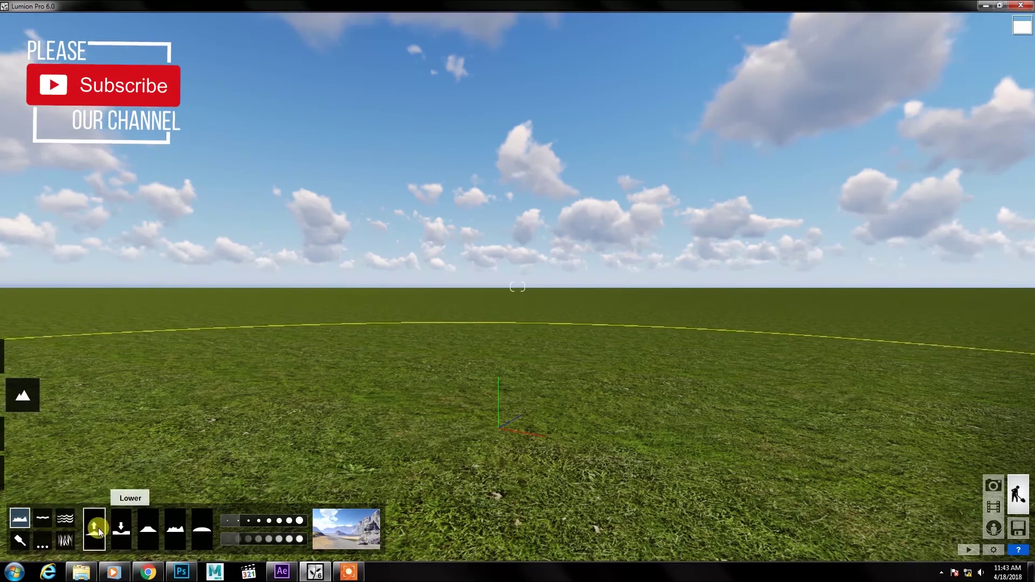
{"action": "left_click", "coordinate": [42, 537]}
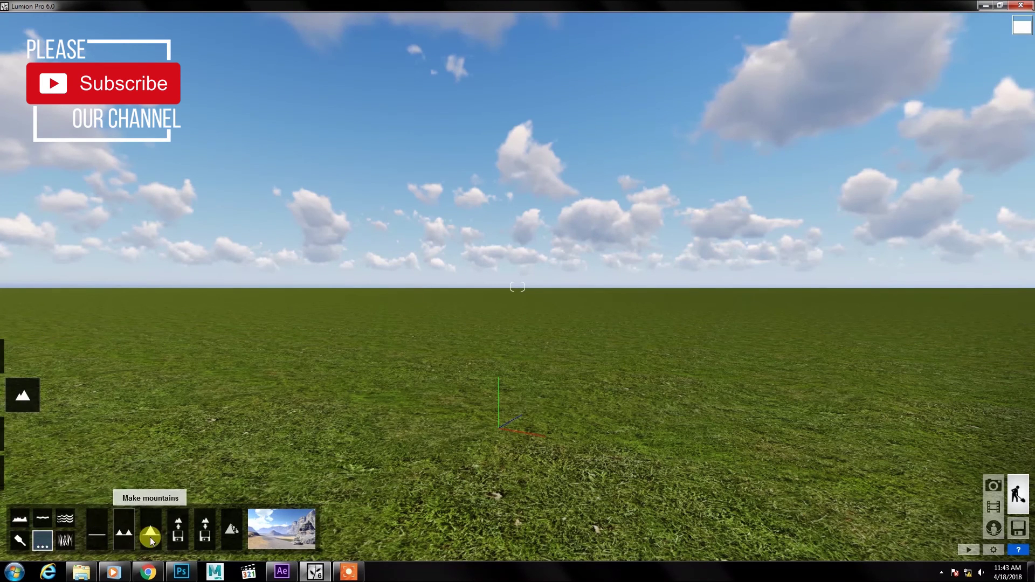
{"action": "left_click", "coordinate": [183, 520]}
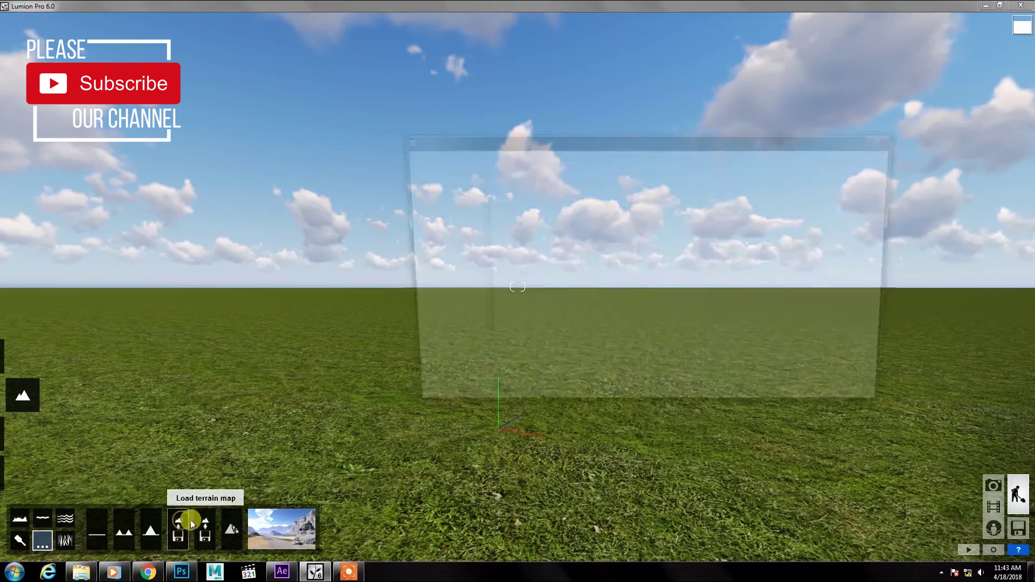
{"action": "left_click", "coordinate": [431, 291]}
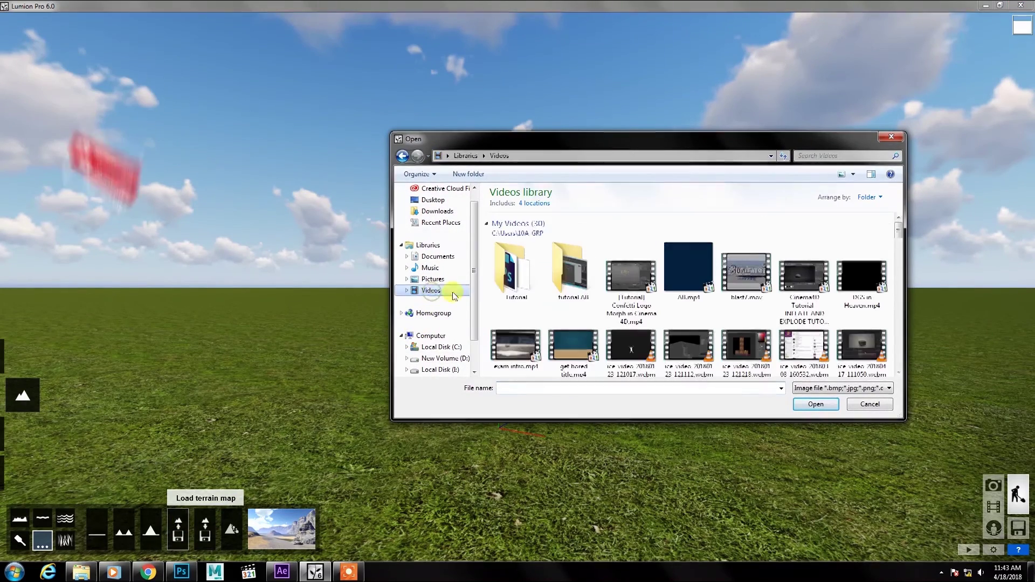
{"action": "double_click", "coordinate": [537, 277]}
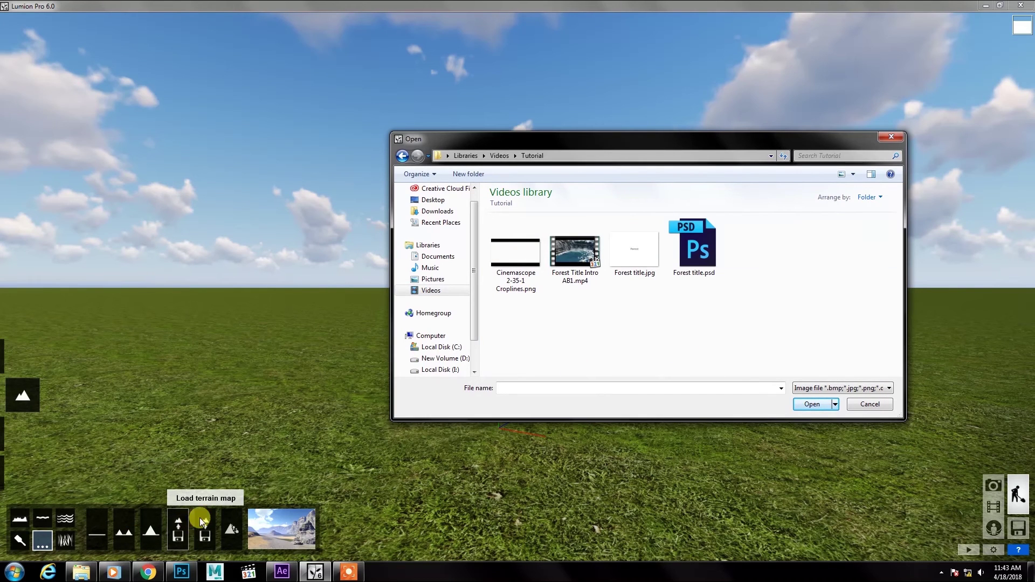
{"action": "left_click", "coordinate": [647, 272]}
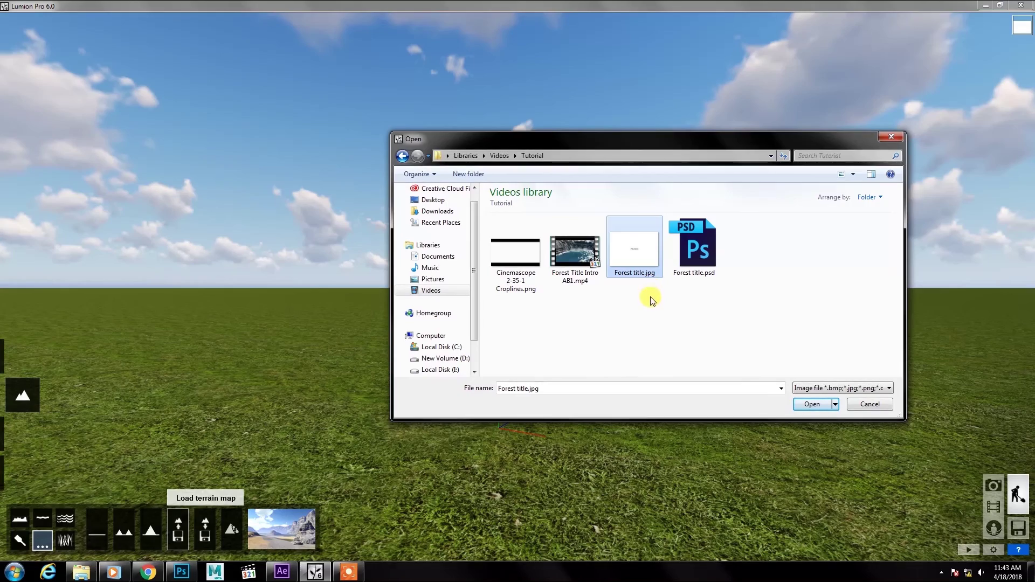
{"action": "left_click", "coordinate": [812, 404]}
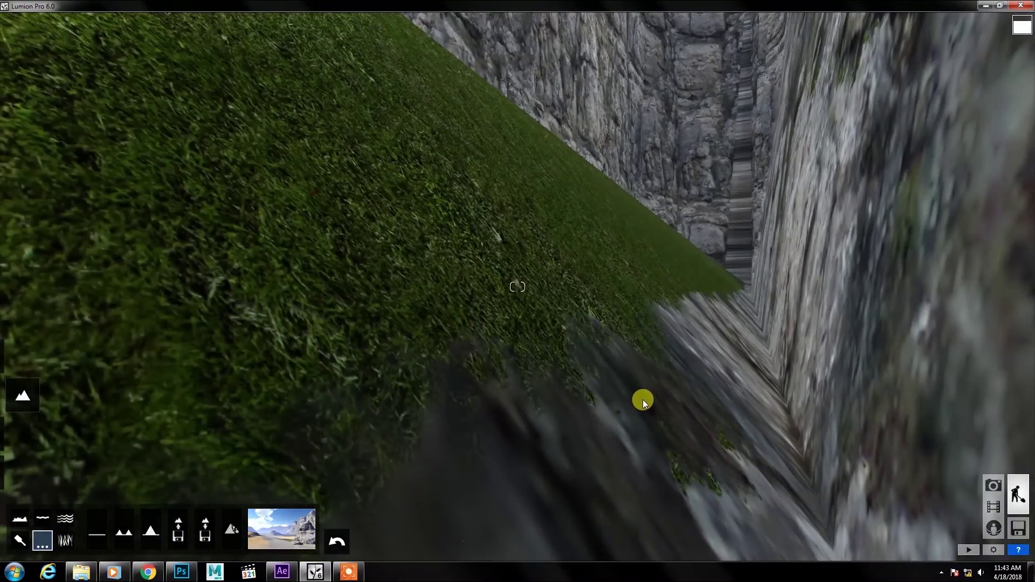
- Smooth the terrain around the carved Forest letters using the Smooth height brush at its largest size
{"action": "key", "text": "q"}
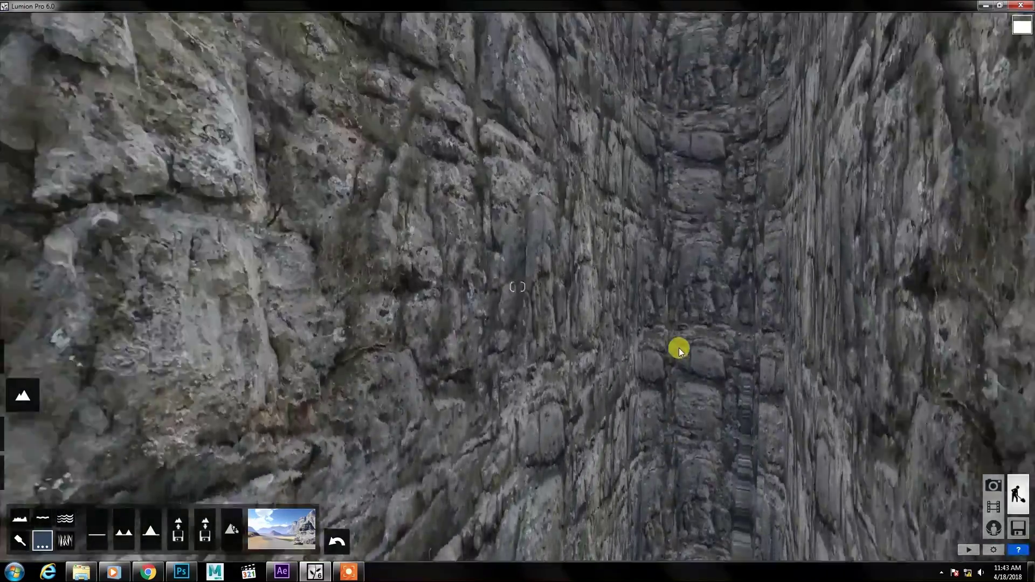
{"action": "key", "text": "q"}
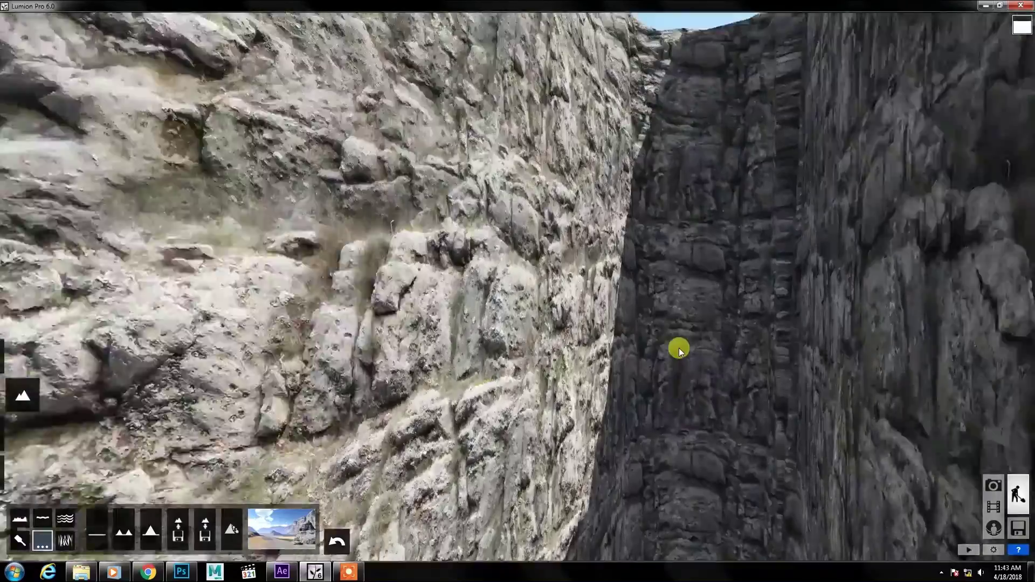
{"action": "key", "text": "q"}
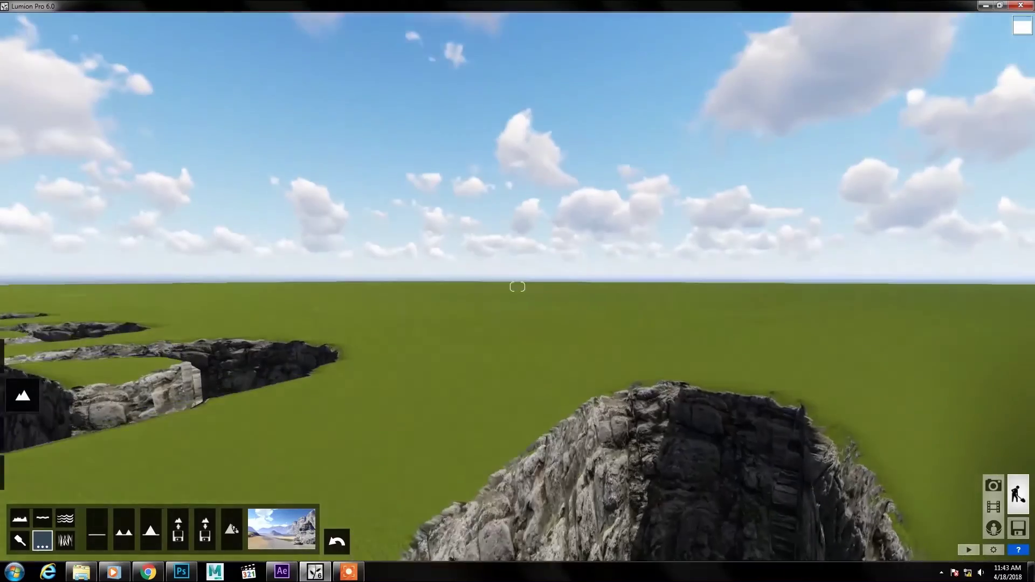
{"action": "right_click_drag", "start_coordinate": [517, 287], "coordinate": [518, 287]}
{"action": "key", "text": "w"}
{"action": "key", "text": "w"}
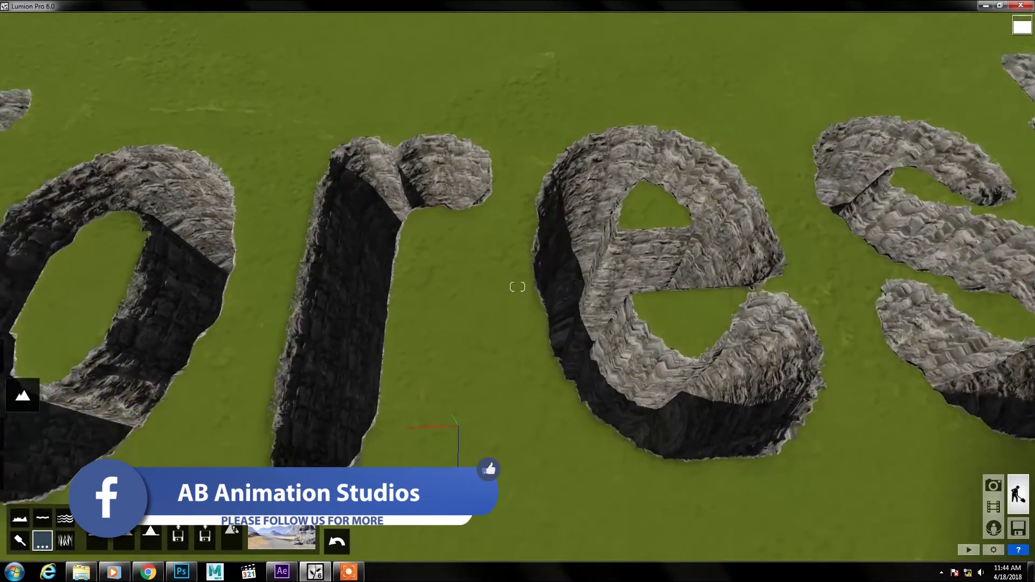
{"action": "right_click_drag", "start_coordinate": [733, 325], "coordinate": [733, 325]}
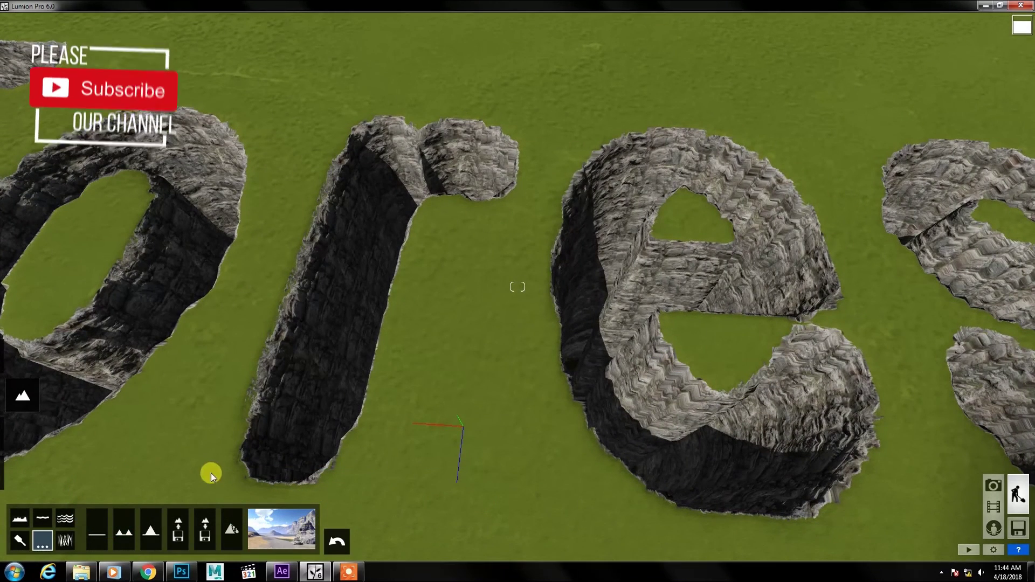
{"action": "left_click", "coordinate": [21, 519]}
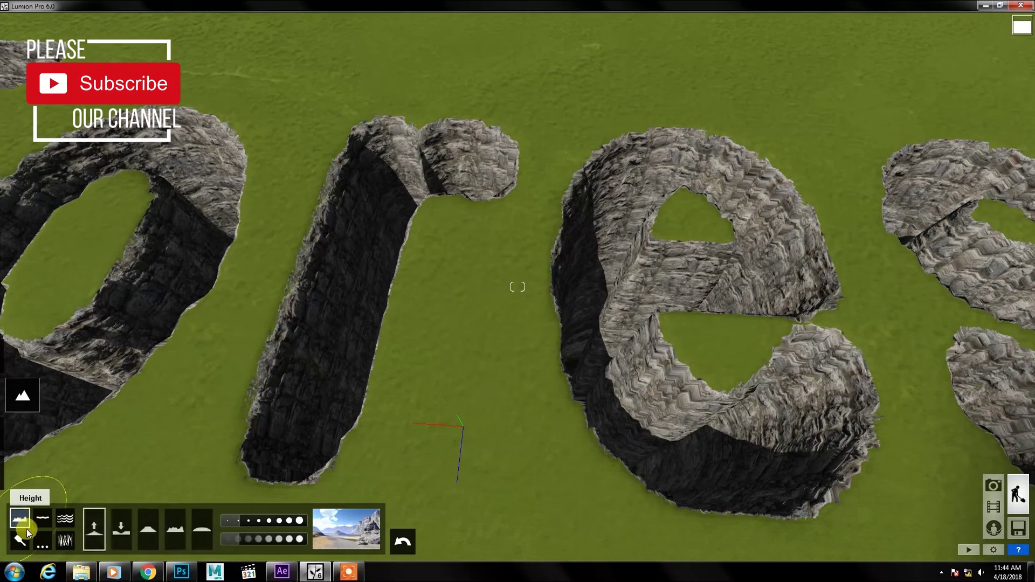
{"action": "left_click", "coordinate": [204, 528]}
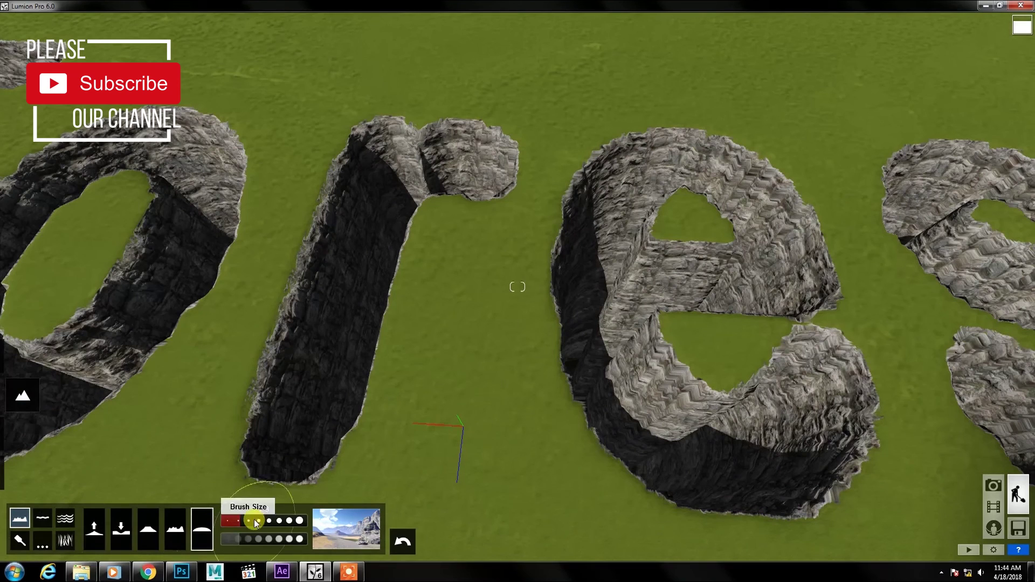
{"action": "left_click_drag", "start_coordinate": [768, 322], "coordinate": [767, 321]}
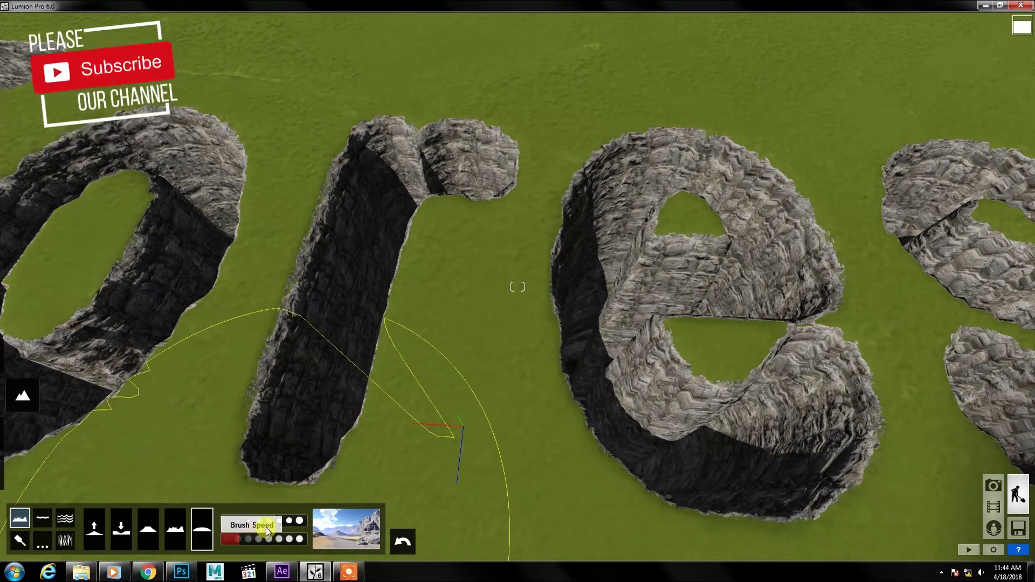
{"action": "left_click", "coordinate": [304, 521]}
{"action": "scroll", "coordinate": [622, 335], "scroll_direction": "down", "scroll_amount": 5}
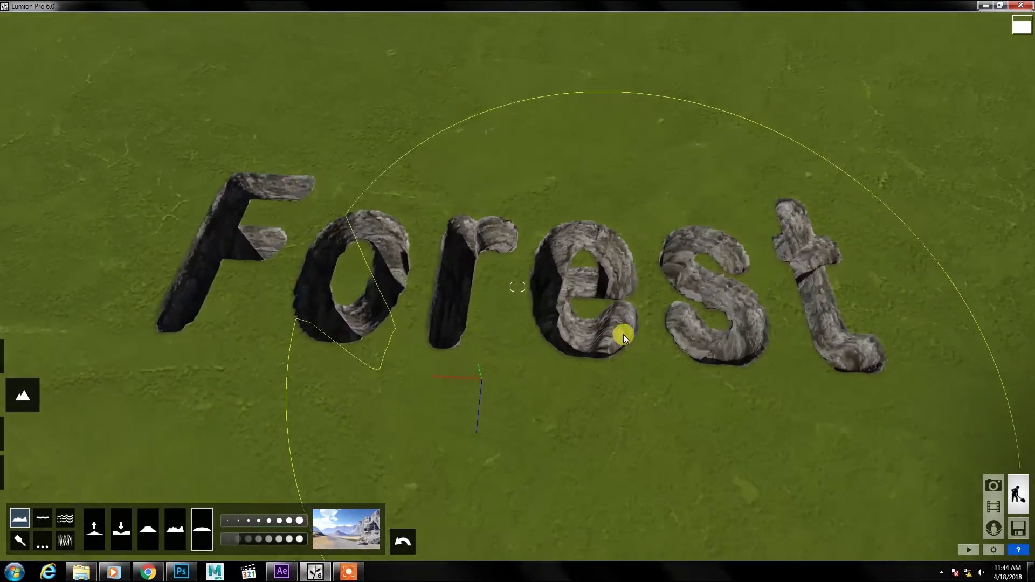
{"action": "scroll", "coordinate": [623, 334], "scroll_direction": "down", "scroll_amount": 2}
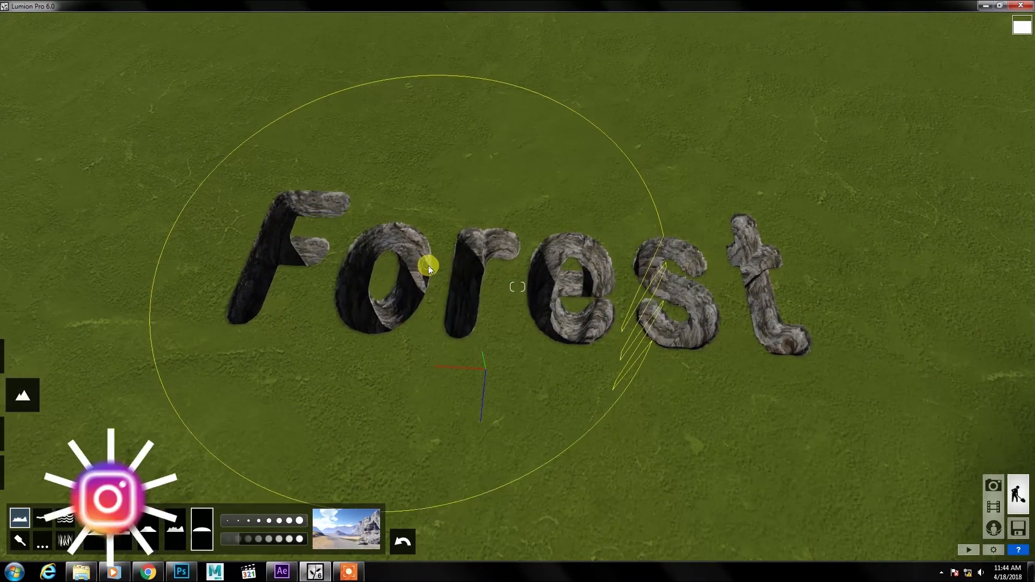
{"action": "left_click", "coordinate": [704, 287]}
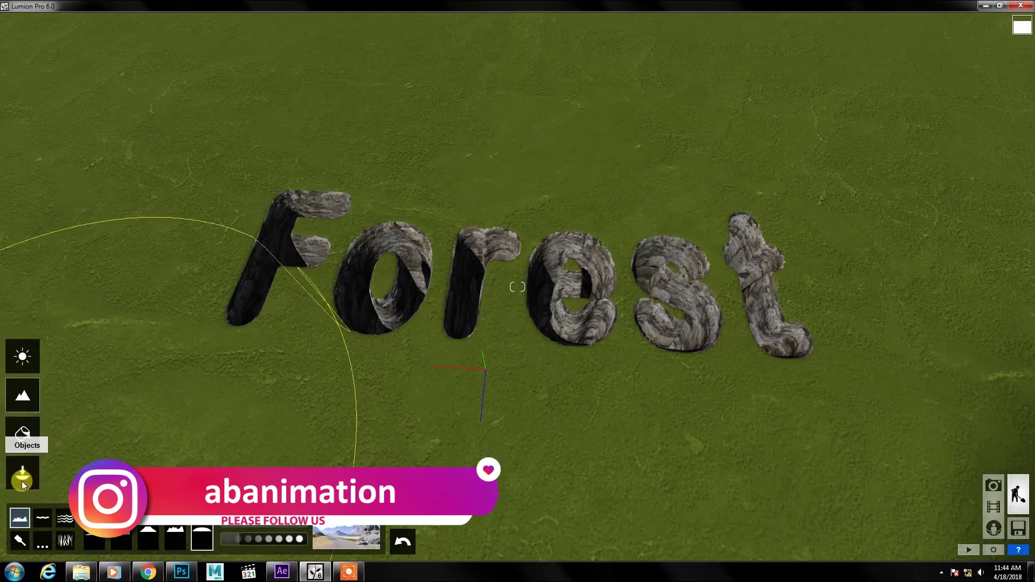
- Turn on the ocean and raise its height to about 192.4 so water fills the carved letters
{"action": "left_click", "coordinate": [22, 482]}
{"action": "key", "text": "w"}
{"action": "right_click_drag", "start_coordinate": [906, 327], "coordinate": [841, 259]}
{"action": "key", "text": "a"}
{"action": "right_click_drag", "start_coordinate": [518, 287], "coordinate": [577, 378]}
{"action": "key", "text": "s"}
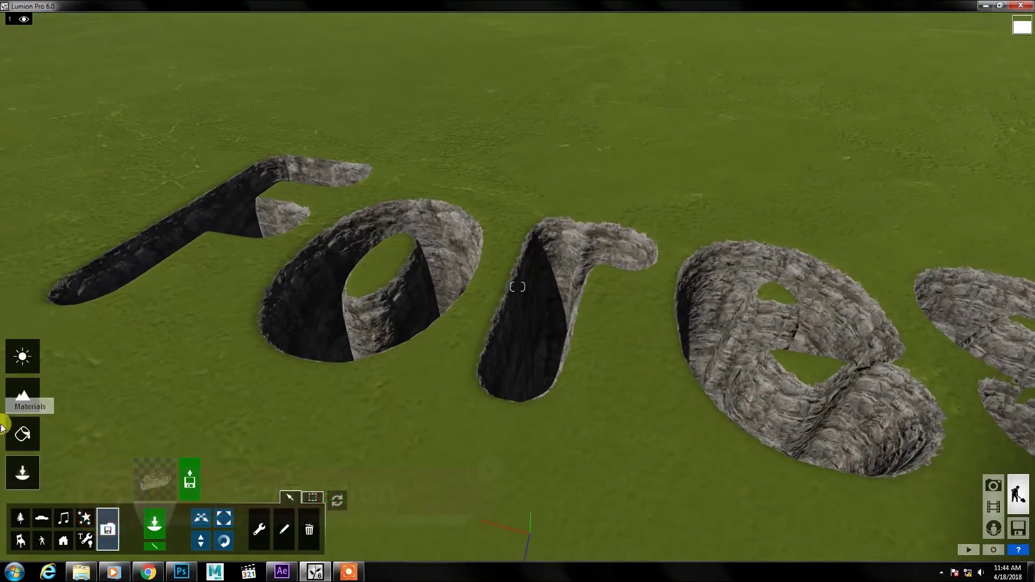
{"action": "left_click", "coordinate": [19, 397]}
{"action": "left_click", "coordinate": [64, 522]}
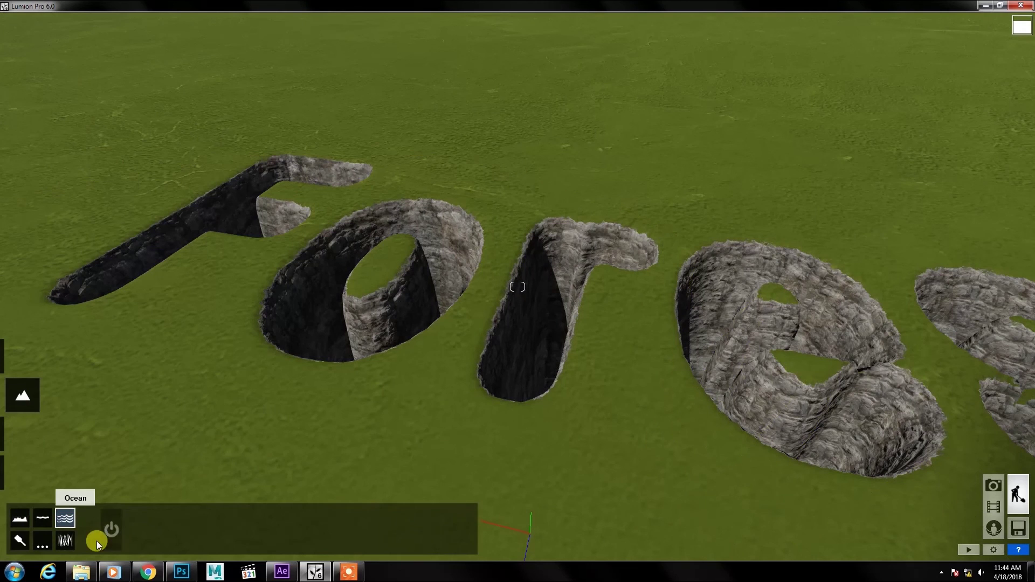
{"action": "left_click", "coordinate": [105, 541]}
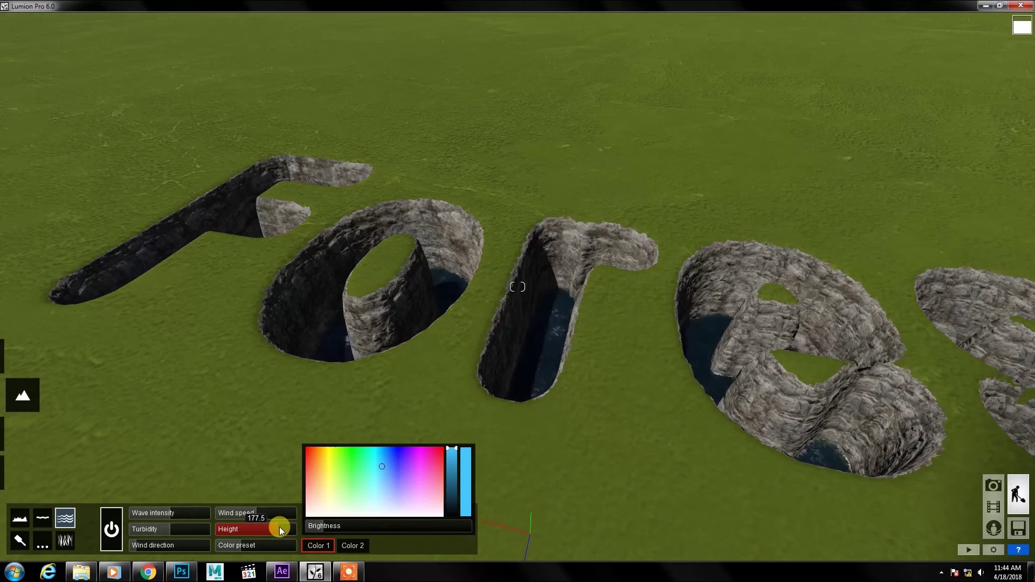
{"action": "left_click_drag", "start_coordinate": [280, 531], "coordinate": [281, 532]}
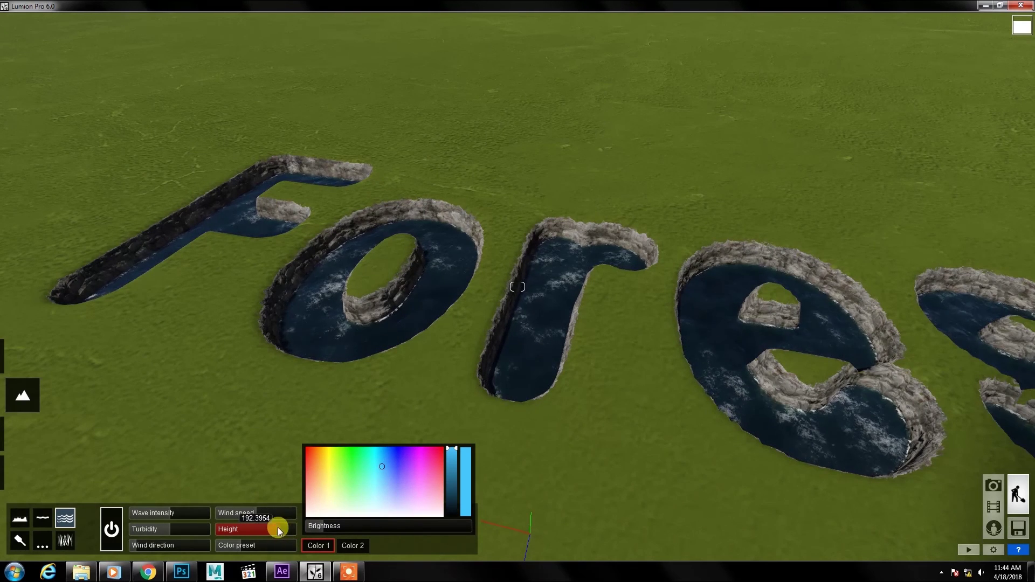
- Examine the water-filled Forest lettering from high above and from closer in
{"action": "right_click_drag", "start_coordinate": [584, 372], "coordinate": [604, 464]}
{"action": "key", "text": "q"}
{"action": "key", "text": "s"}
{"action": "key", "text": "w"}
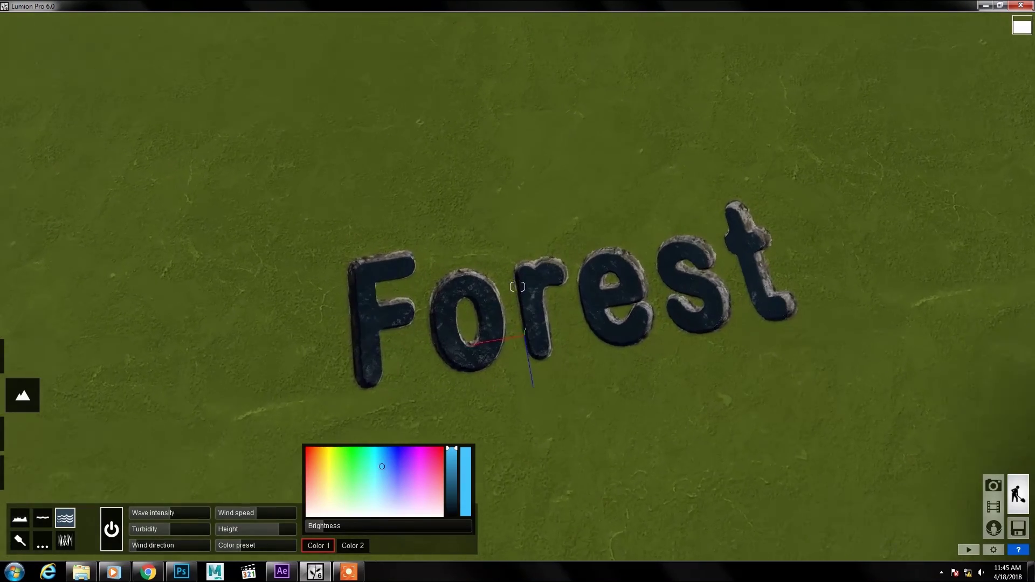
{"action": "right_click_drag", "start_coordinate": [562, 319], "coordinate": [555, 319]}
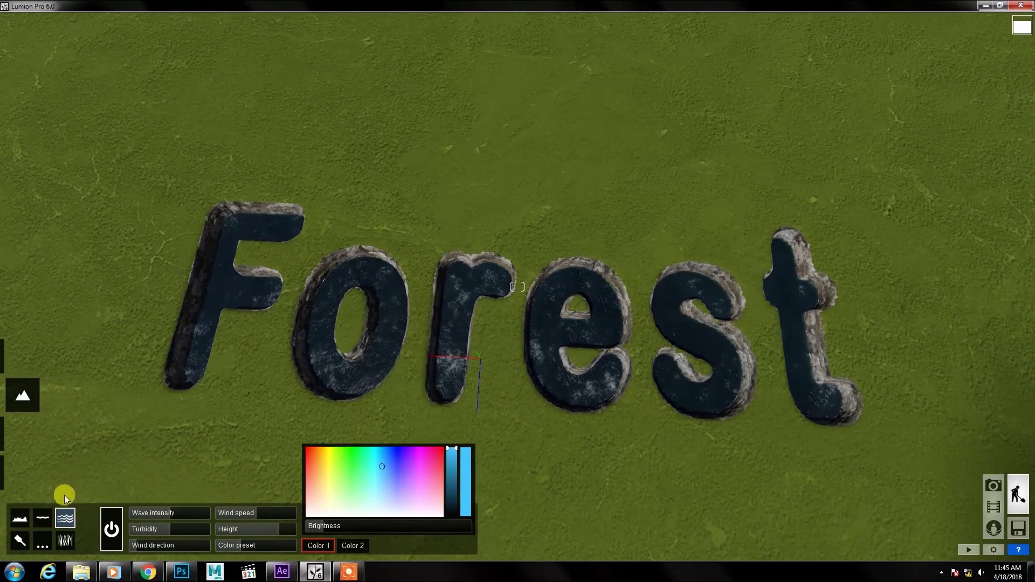
{"action": "left_click", "coordinate": [21, 433]}
{"action": "mouse_move", "coordinate": [484, 441]}
{"action": "right_mouse_down"}
{"action": "mouse_move", "coordinate": [494, 395]}
{"action": "mouse_move", "coordinate": [499, 480]}
{"action": "mouse_move", "coordinate": [507, 445]}
{"action": "mouse_move", "coordinate": [520, 439]}
{"action": "mouse_move", "coordinate": [469, 431]}
{"action": "right_mouse_up"}
{"action": "key", "text": "w"}
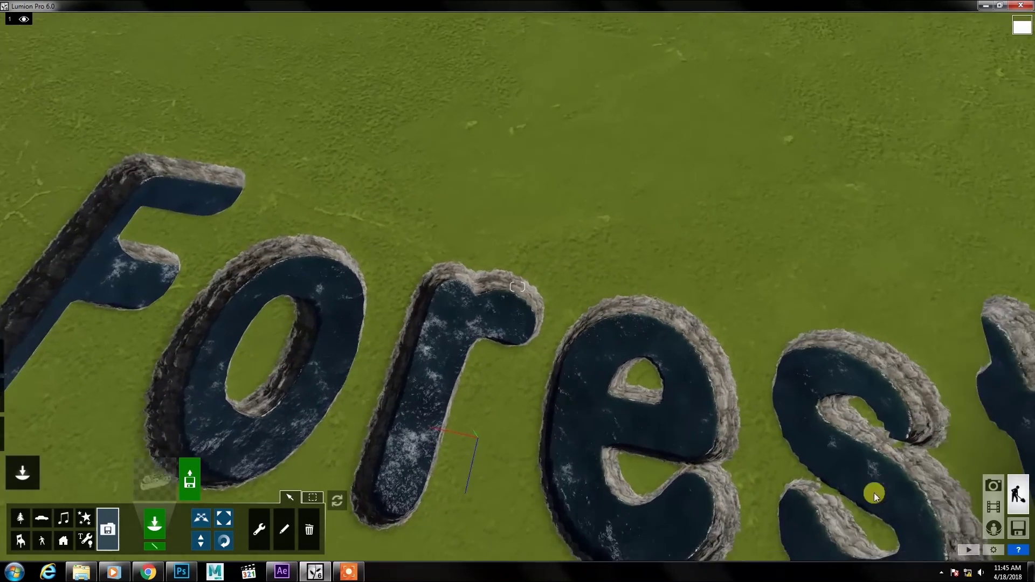
- Start a movie clip and capture its first camera keyframe low over the water beside the rock wall inside a letter
{"action": "left_click", "coordinate": [994, 509]}
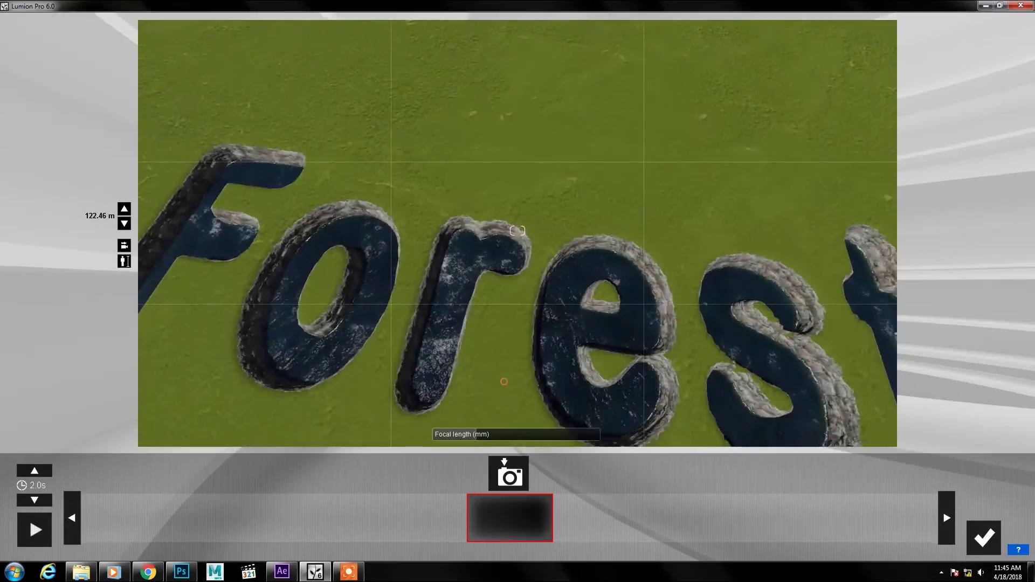
{"action": "key", "text": "w"}
{"action": "right_click_drag", "start_coordinate": [485, 377], "coordinate": [533, 372]}
{"action": "key", "text": "w"}
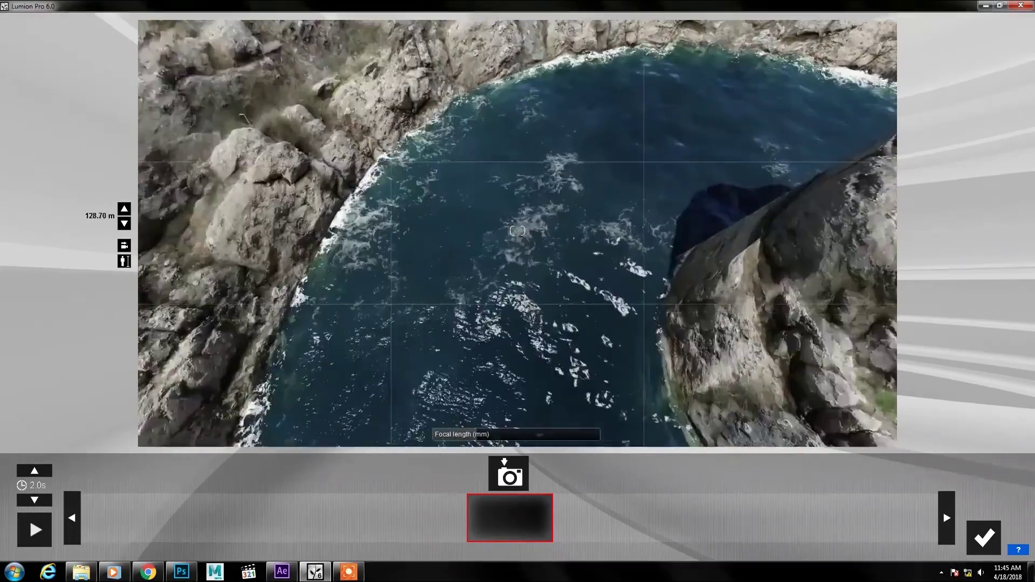
{"action": "right_click_drag", "start_coordinate": [517, 323], "coordinate": [519, 270]}
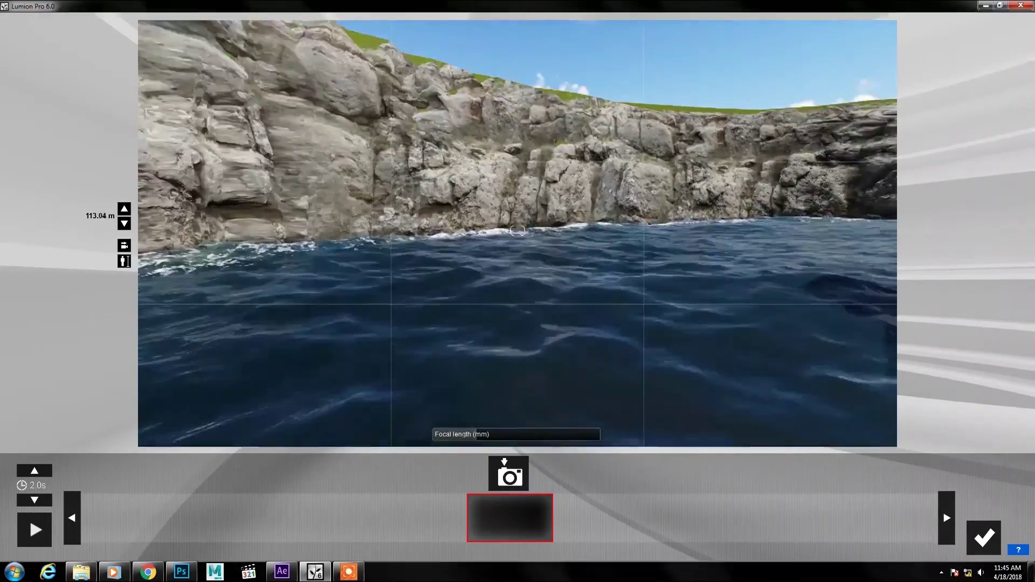
{"action": "key", "text": "w"}
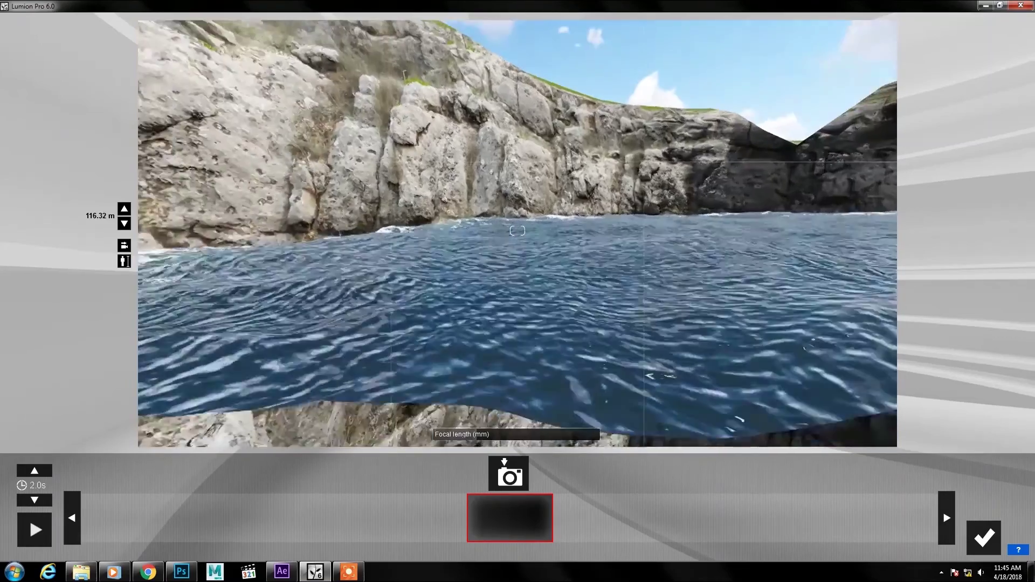
{"action": "key", "text": "w"}
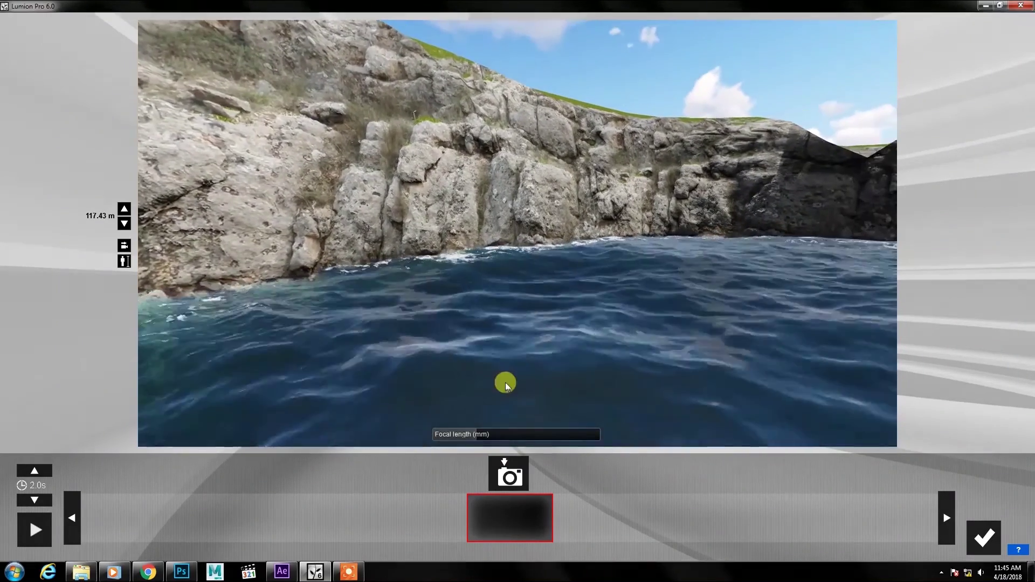
{"action": "key", "text": "w"}
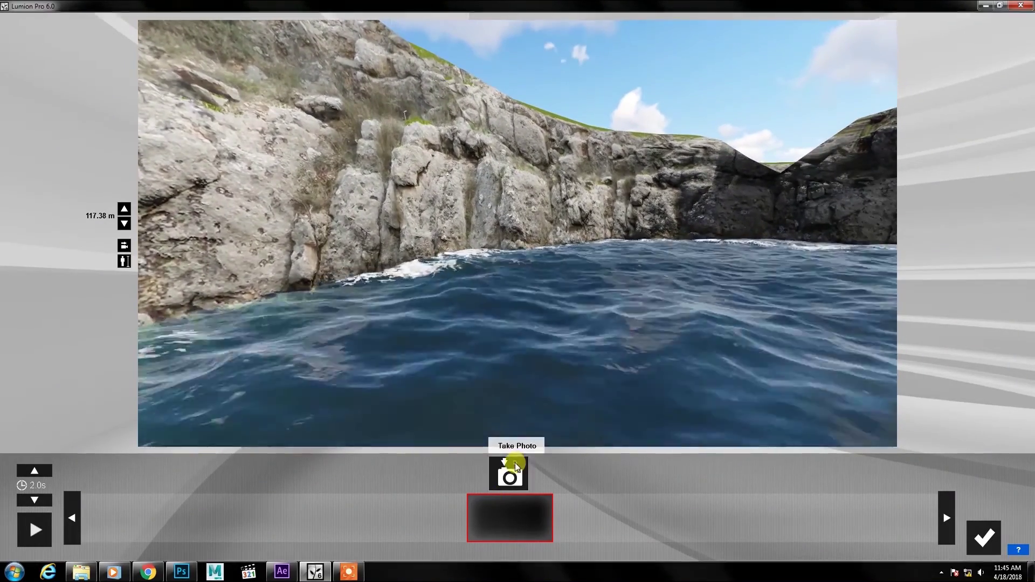
{"action": "left_click", "coordinate": [510, 475]}
- Capture two more camera keyframes while pulling the camera back through the water-filled letter between its rock walls
{"action": "key", "text": "s"}
{"action": "right_click_drag", "start_coordinate": [619, 304], "coordinate": [518, 317]}
{"action": "key", "text": "a"}
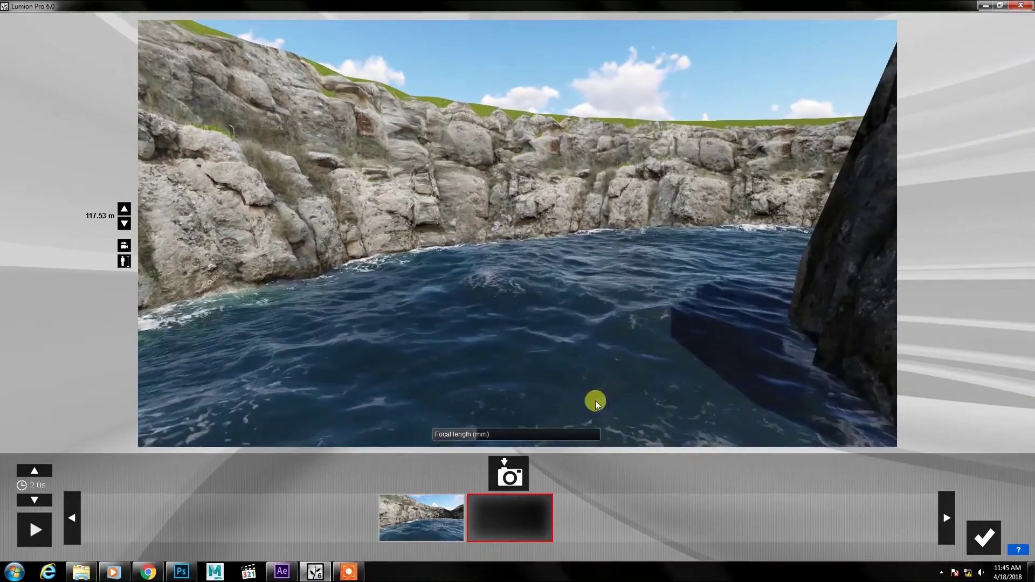
{"action": "left_click", "coordinate": [522, 470]}
{"action": "key", "text": "s"}
{"action": "right_click_drag", "start_coordinate": [710, 326], "coordinate": [679, 421]}
{"action": "key", "text": "s"}
{"action": "left_click", "coordinate": [518, 480]}
- Capture a fourth keyframe from above the terrain, looking down at the letter e
{"action": "key", "text": "shift+s"}
{"action": "right_click_drag", "start_coordinate": [539, 324], "coordinate": [569, 375]}
{"action": "key", "text": "shift+s"}
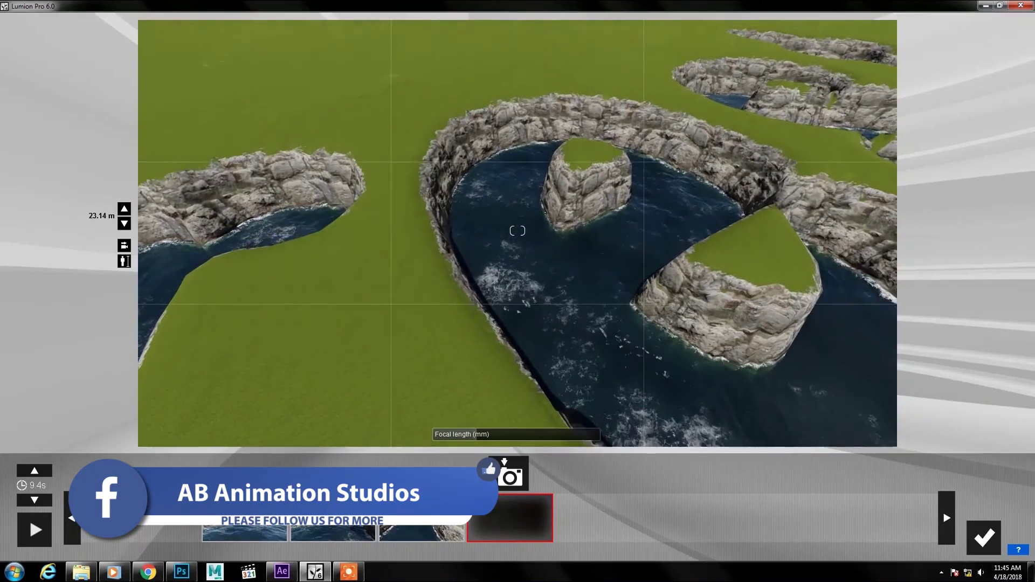
{"action": "left_click", "coordinate": [514, 476]}
- Capture the last keyframe high overhead with the whole word Forest centred, and play through the flythrough
{"action": "key", "text": "s"}
{"action": "key", "text": "shift+s"}
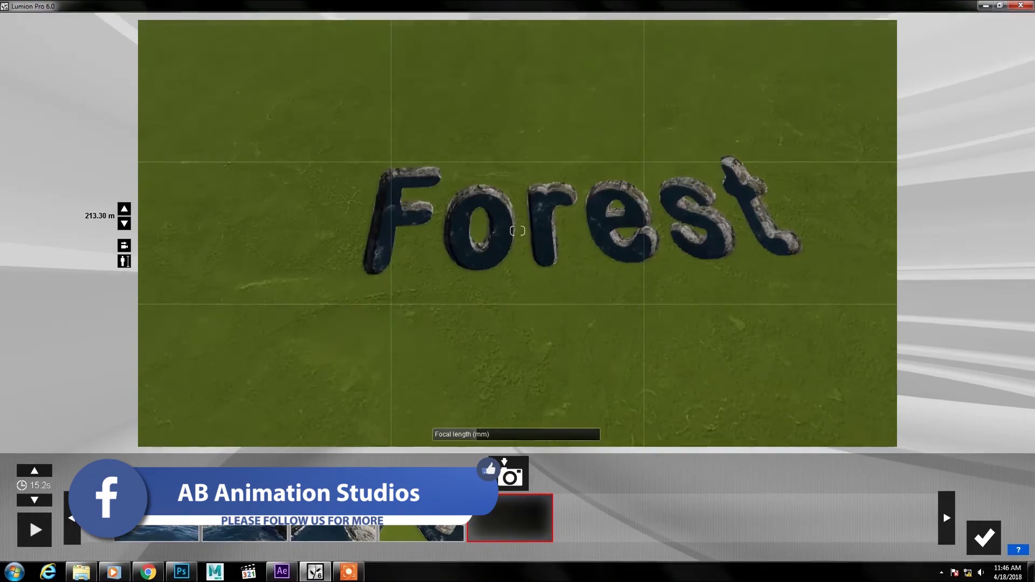
{"action": "key", "text": "shift+w"}
{"action": "right_click_drag", "start_coordinate": [517, 323], "coordinate": [516, 302]}
{"action": "key", "text": "shift+s"}
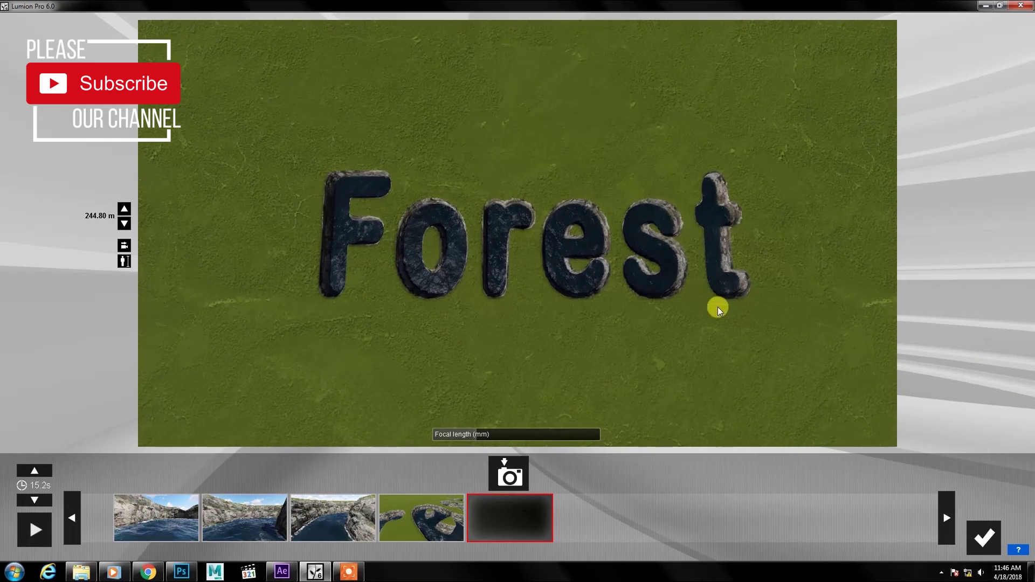
{"action": "left_click", "coordinate": [515, 469]}
{"action": "left_click", "coordinate": [35, 529]}
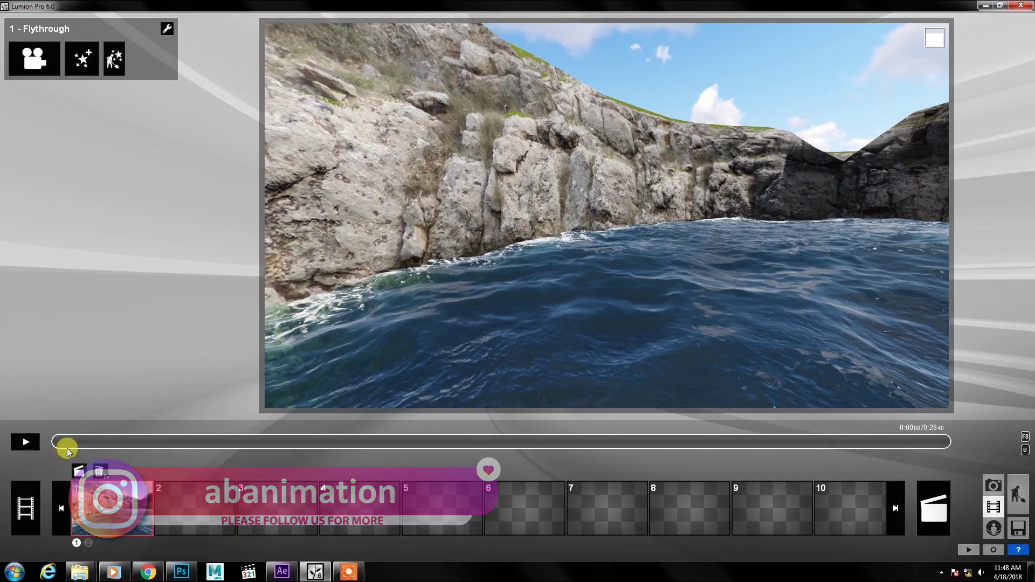
{"action": "left_click_drag", "start_coordinate": [65, 444], "coordinate": [783, 439]}
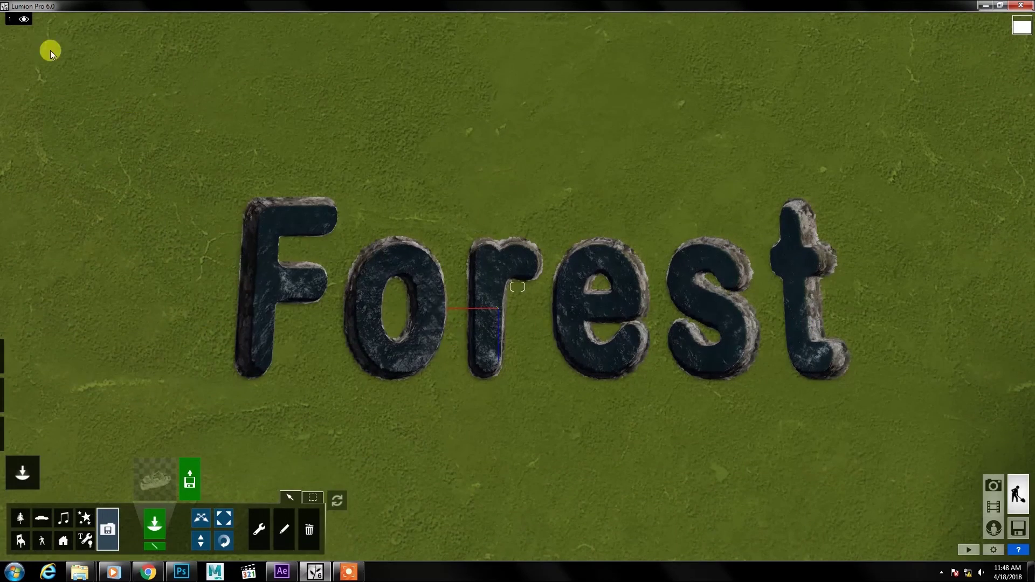
- Make layer 2 active in build mode and pick a broad, round-crowned green tree from the Nature Library's large trees
{"action": "mouse_move", "coordinate": [45, 33]}
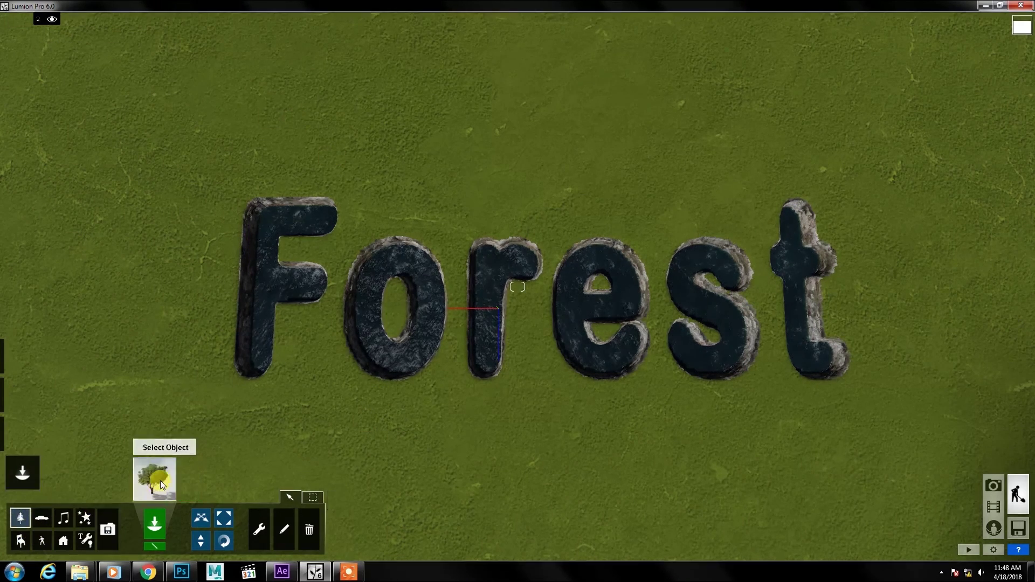
{"action": "left_click", "coordinate": [161, 482]}
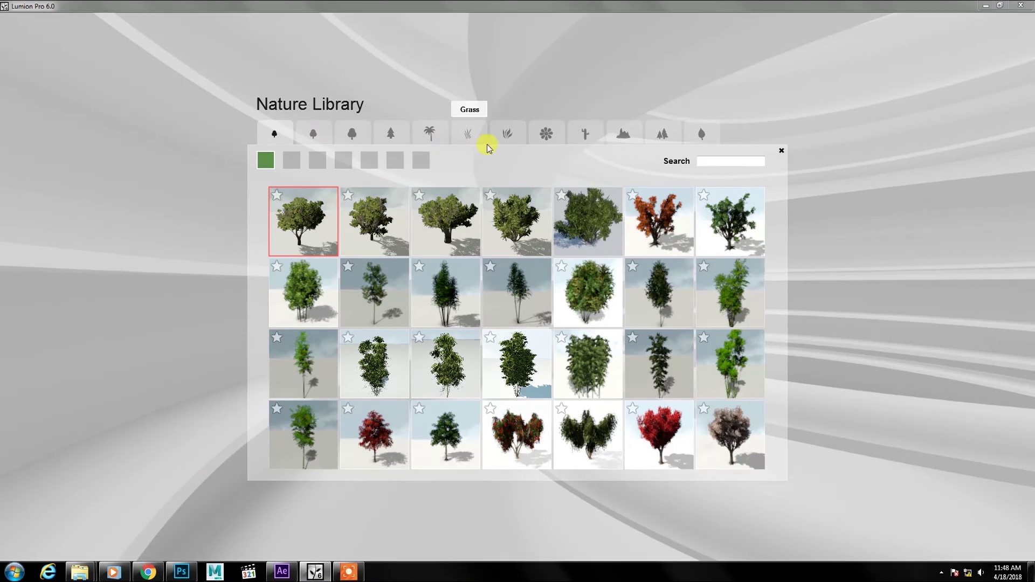
{"action": "left_click", "coordinate": [314, 133]}
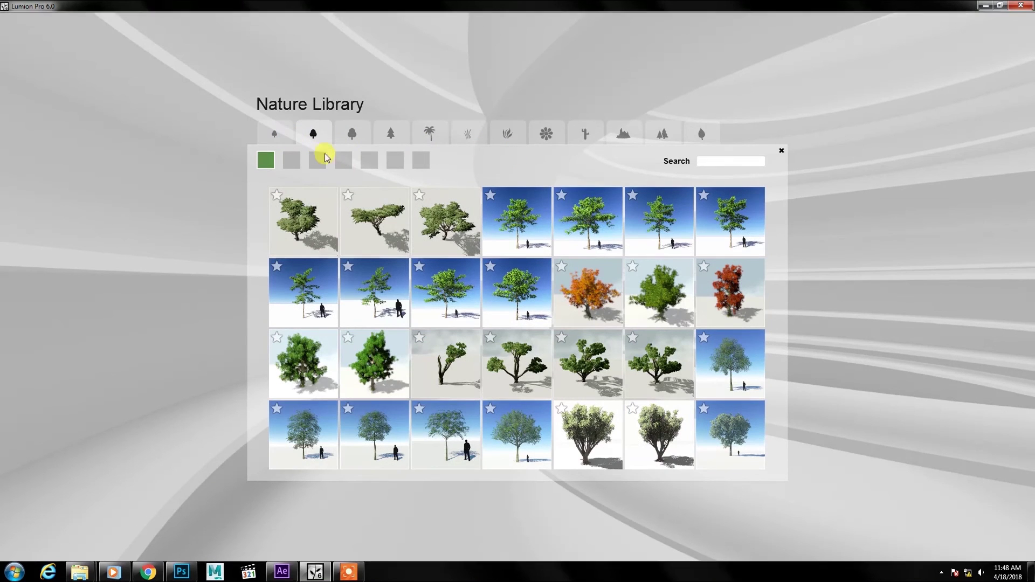
{"action": "left_click", "coordinate": [356, 136]}
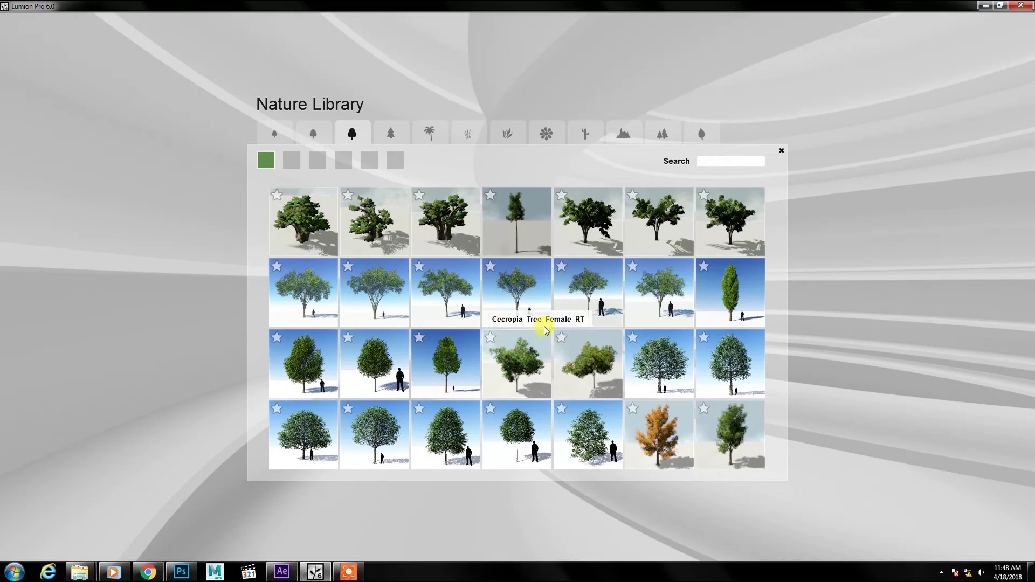
{"action": "left_click", "coordinate": [290, 162]}
{"action": "left_click", "coordinate": [341, 158]}
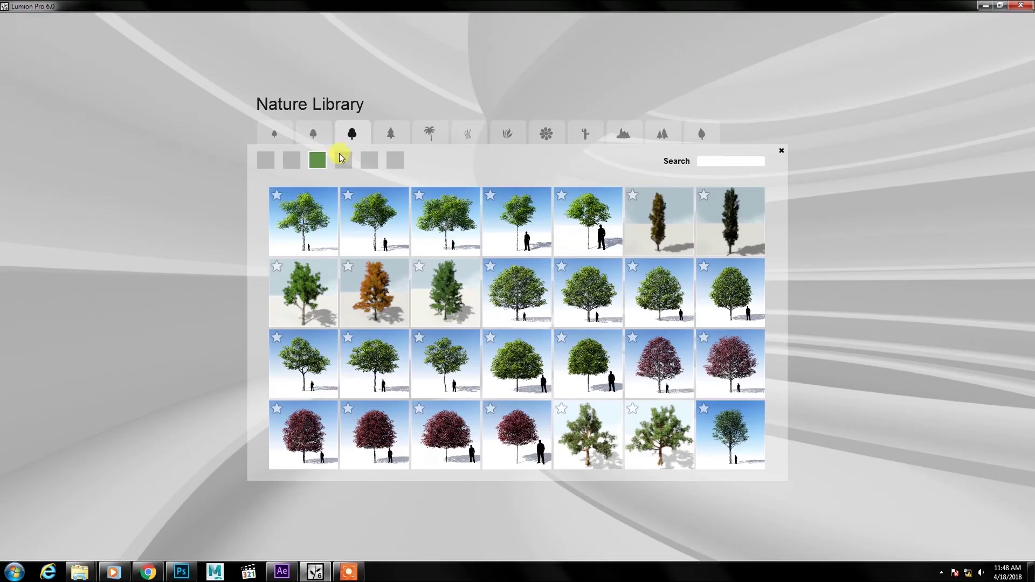
{"action": "left_click", "coordinate": [527, 298]}
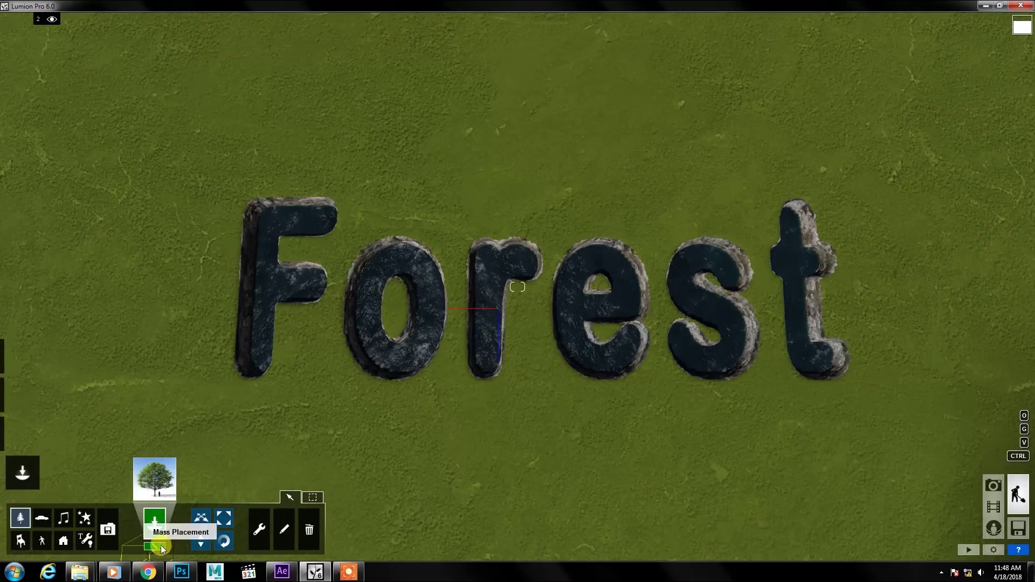
- Mass-place the chosen tree in a wide, randomly spread band above the Forest lettering
{"action": "scroll", "coordinate": [662, 350], "scroll_direction": "down", "scroll_amount": 5}
{"action": "left_click", "coordinate": [262, 115]}
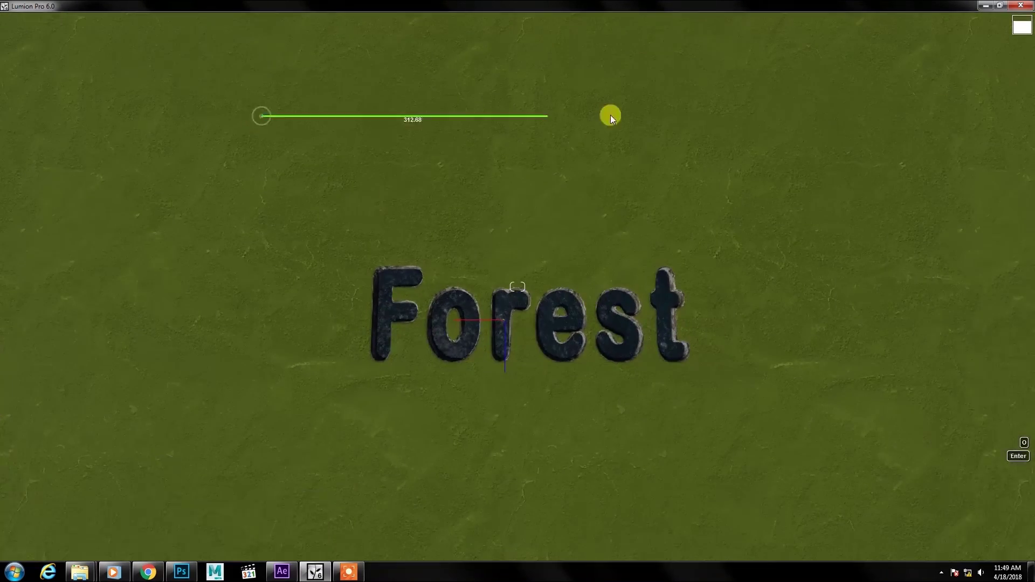
{"action": "left_click", "coordinate": [872, 83]}
{"action": "left_click", "coordinate": [431, 490]}
{"action": "left_click", "coordinate": [591, 504]}
{"action": "left_click", "coordinate": [348, 159]}
{"action": "left_click", "coordinate": [368, 160]}
{"action": "left_click", "coordinate": [435, 201]}
{"action": "key", "text": "w"}
{"action": "scroll", "coordinate": [723, 358], "scroll_direction": "up", "scroll_amount": 3}
{"action": "left_click", "coordinate": [1004, 533]}
{"action": "left_click", "coordinate": [993, 550]}
{"action": "left_click", "coordinate": [760, 460]}
- Copy groups of the placed trees to the ground beside the F and beside the t
{"action": "left_click_drag", "start_coordinate": [1000, 70], "coordinate": [713, 277], "text": "ctrl"}
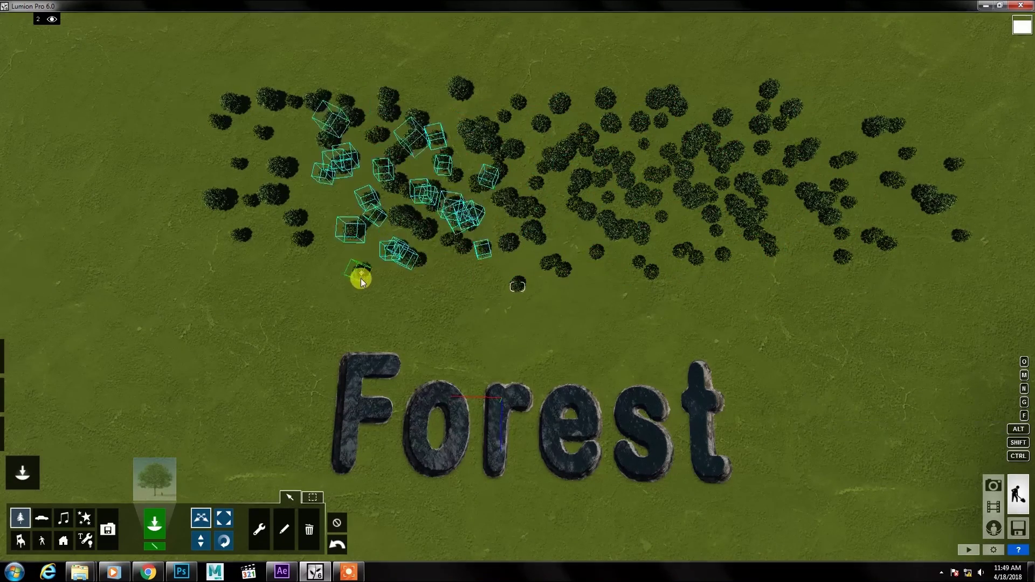
{"action": "left_click_drag", "start_coordinate": [169, 340], "coordinate": [196, 374], "text": "alt"}
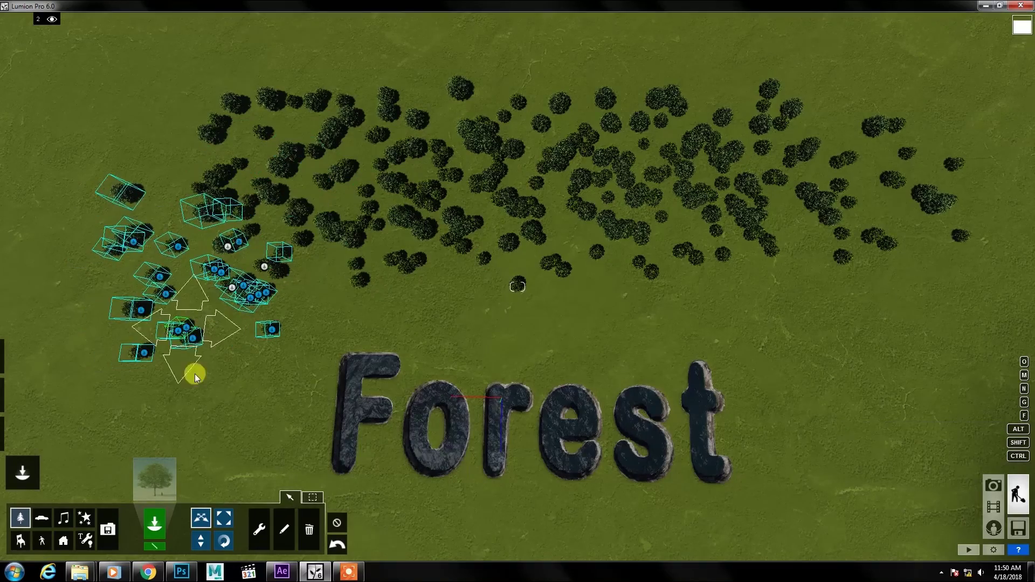
{"action": "left_click_drag", "start_coordinate": [845, 309], "coordinate": [917, 499]}
{"action": "left_click_drag", "start_coordinate": [316, 530], "coordinate": [432, 529]}
{"action": "left_click", "coordinate": [1008, 533]}
{"action": "left_click_drag", "start_coordinate": [775, 293], "coordinate": [1007, 537], "text": "ctrl"}
{"action": "left_click_drag", "start_coordinate": [876, 506], "coordinate": [762, 448], "text": "alt"}
{"action": "right_click_drag", "start_coordinate": [762, 449], "coordinate": [547, 455]}
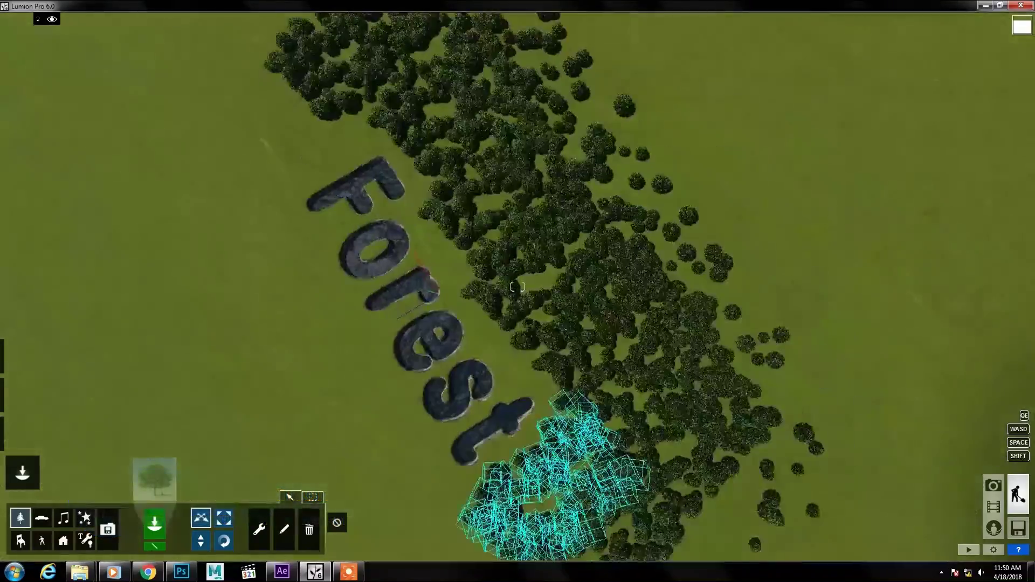
- Copy further groups of trees around the F and along the ground below the lettering
{"action": "left_click_drag", "start_coordinate": [341, 210], "coordinate": [259, 111], "text": "alt"}
{"action": "left_click_drag", "start_coordinate": [231, 195], "coordinate": [203, 341], "text": "alt"}
{"action": "left_click_drag", "start_coordinate": [811, 106], "coordinate": [537, 314], "text": "ctrl"}
{"action": "left_click_drag", "start_coordinate": [655, 199], "coordinate": [396, 416], "text": "alt"}
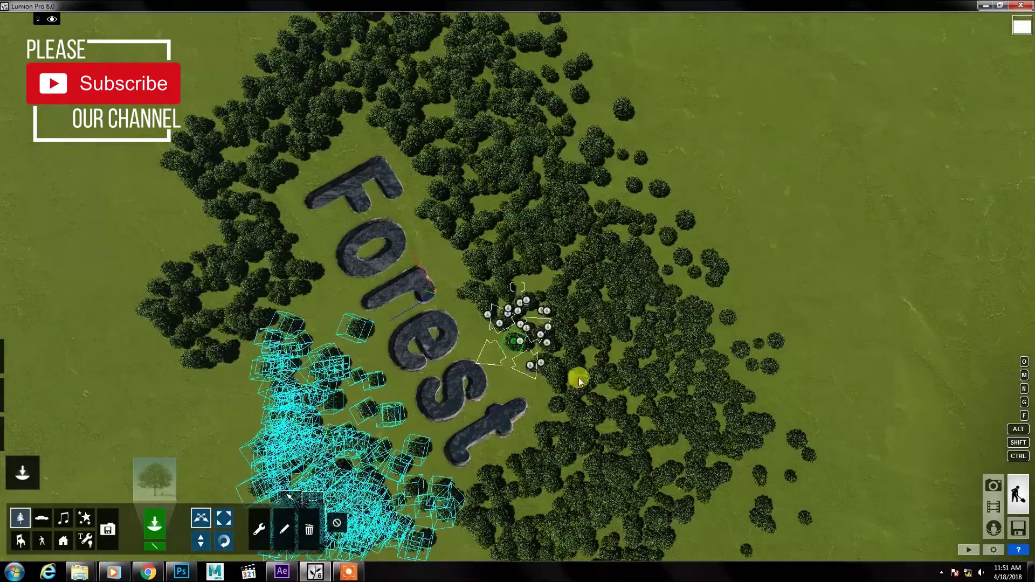
- Widen the forest on both long sides of the lettering with more copied tree groups
{"action": "right_click_drag", "start_coordinate": [579, 381], "coordinate": [769, 219]}
{"action": "left_click_drag", "start_coordinate": [726, 303], "coordinate": [692, 374], "text": "ctrl"}
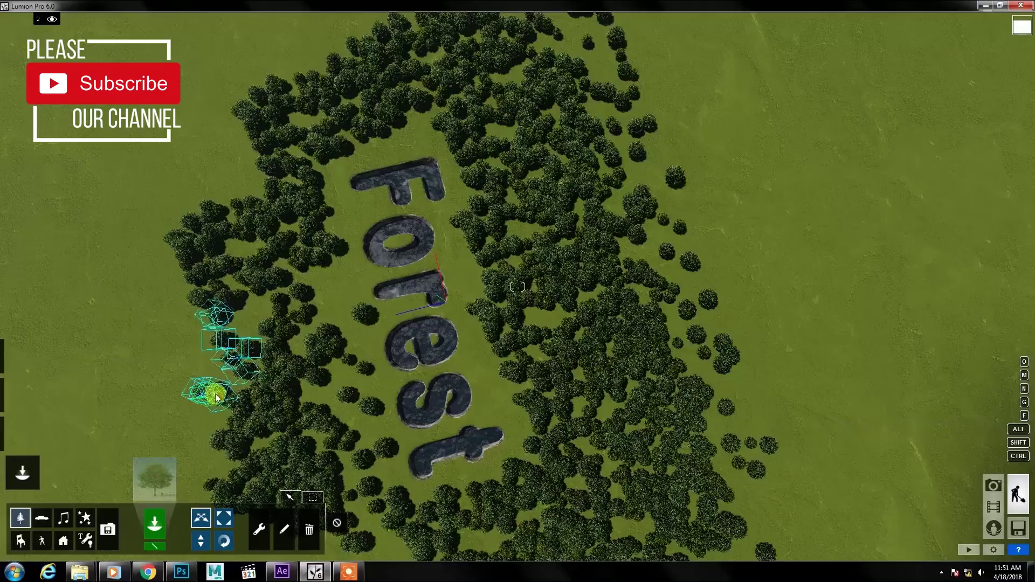
{"action": "left_click_drag", "start_coordinate": [730, 155], "coordinate": [573, 284], "text": "alt"}
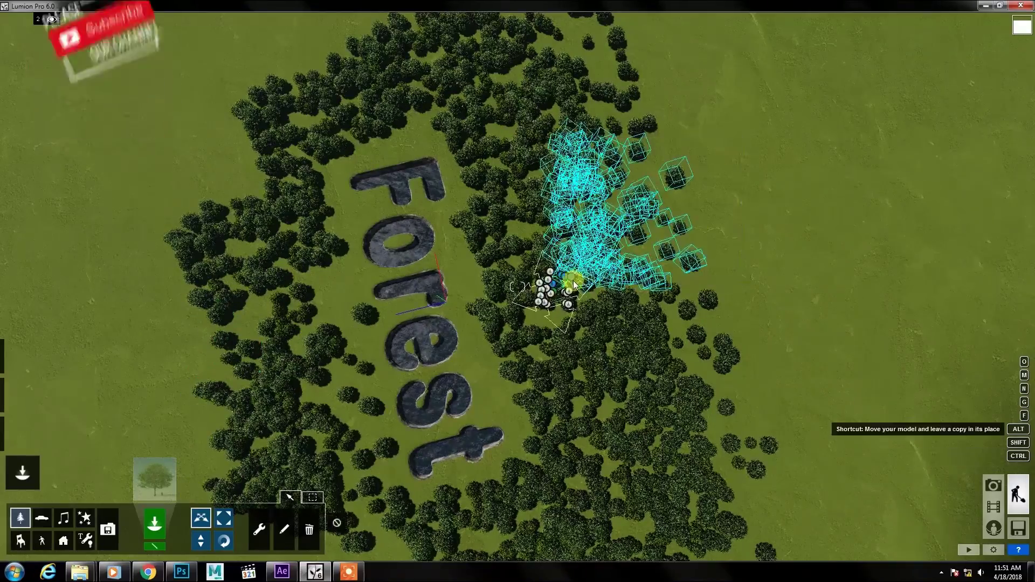
{"action": "right_click_drag", "start_coordinate": [530, 352], "coordinate": [811, 216]}
{"action": "left_click_drag", "start_coordinate": [838, 107], "coordinate": [583, 581], "text": "ctrl"}
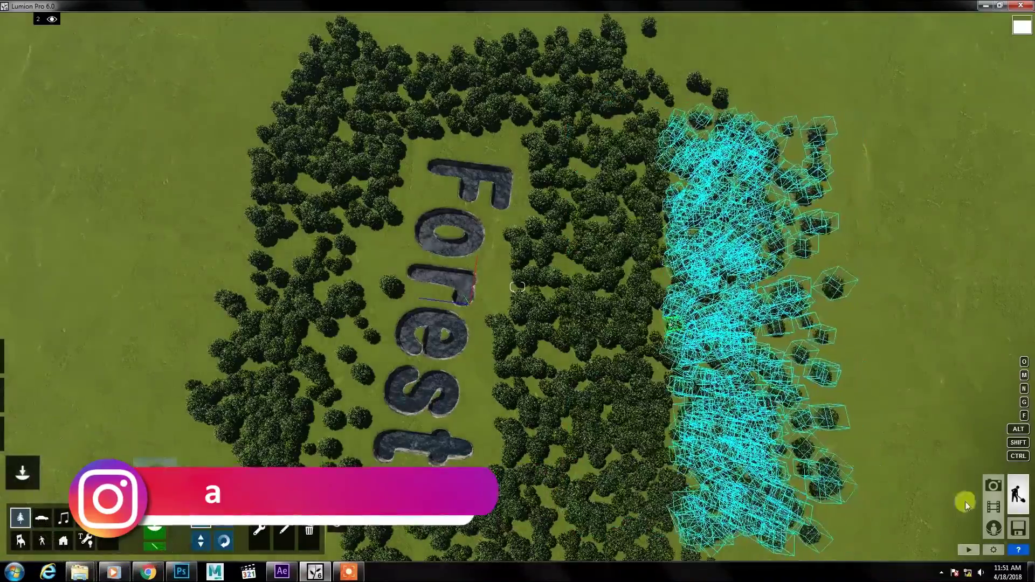
- Check the final camera view, copy trees into the bare corner below the t, and place extra trees in the remaining gaps
{"action": "left_click", "coordinate": [994, 507]}
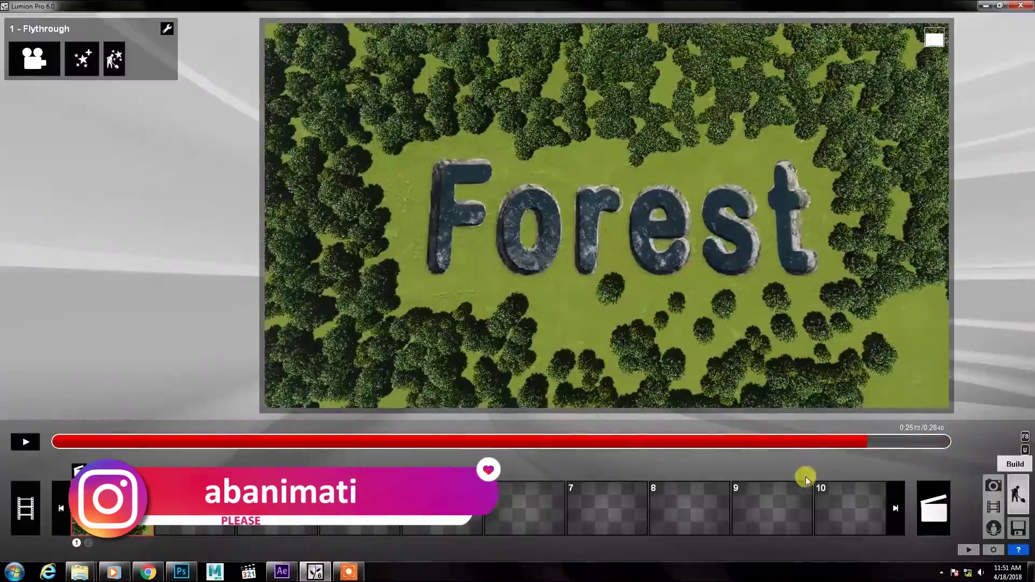
{"action": "left_click", "coordinate": [1018, 493]}
{"action": "left_click_drag", "start_coordinate": [854, 534], "coordinate": [843, 541], "text": "ctrl"}
{"action": "left_click_drag", "start_coordinate": [913, 424], "coordinate": [968, 502], "text": "alt"}
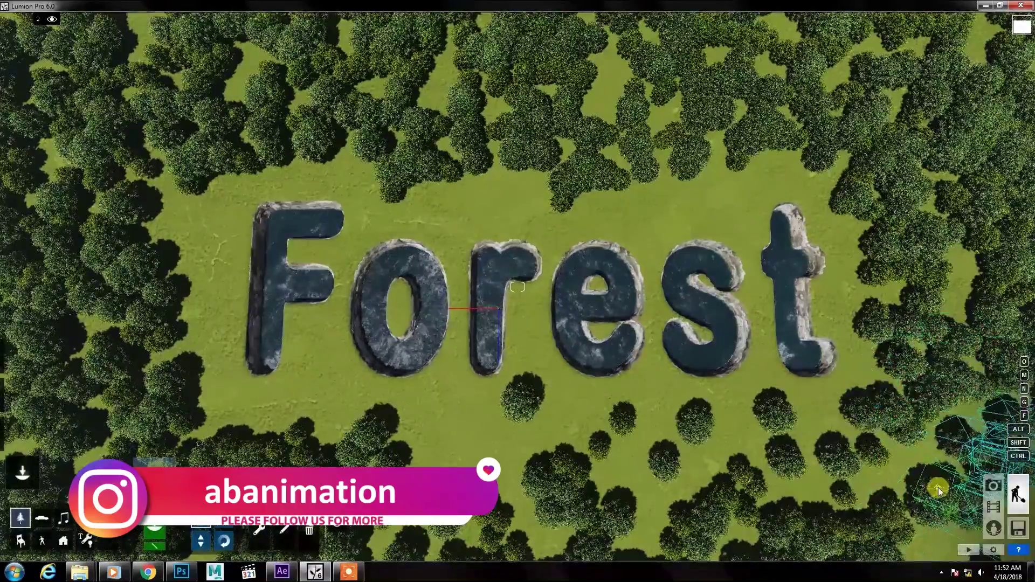
{"action": "left_click", "coordinate": [155, 526]}
{"action": "left_click", "coordinate": [268, 418]}
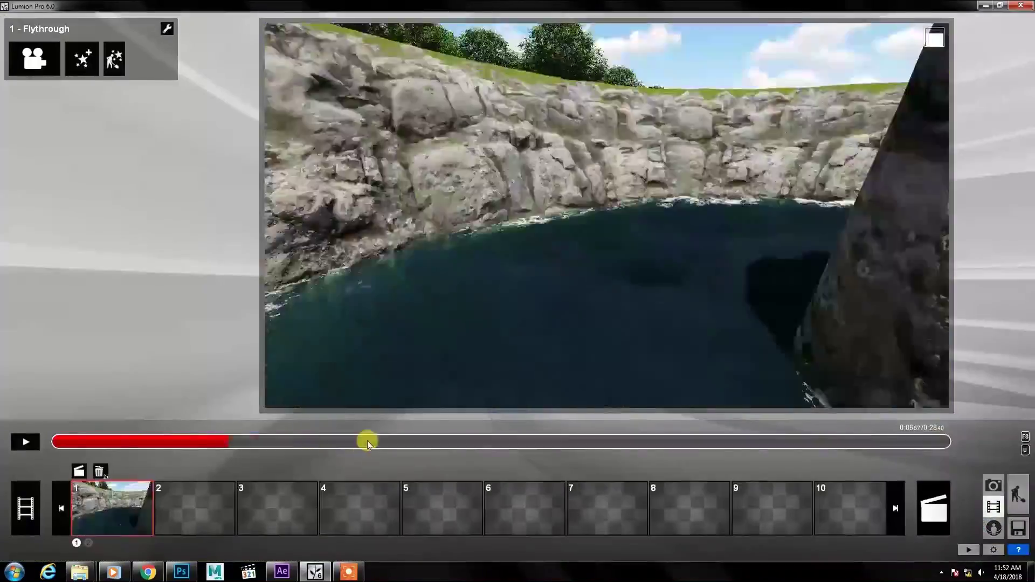
- Add a Sun effect to the flythrough, adjusting the sun height and setting the sun heading to about 0.1
{"action": "left_click_drag", "start_coordinate": [365, 441], "coordinate": [943, 404]}
{"action": "left_click", "coordinate": [82, 58]}
{"action": "left_click", "coordinate": [282, 168]}
{"action": "left_click_drag", "start_coordinate": [129, 112], "coordinate": [81, 120]}
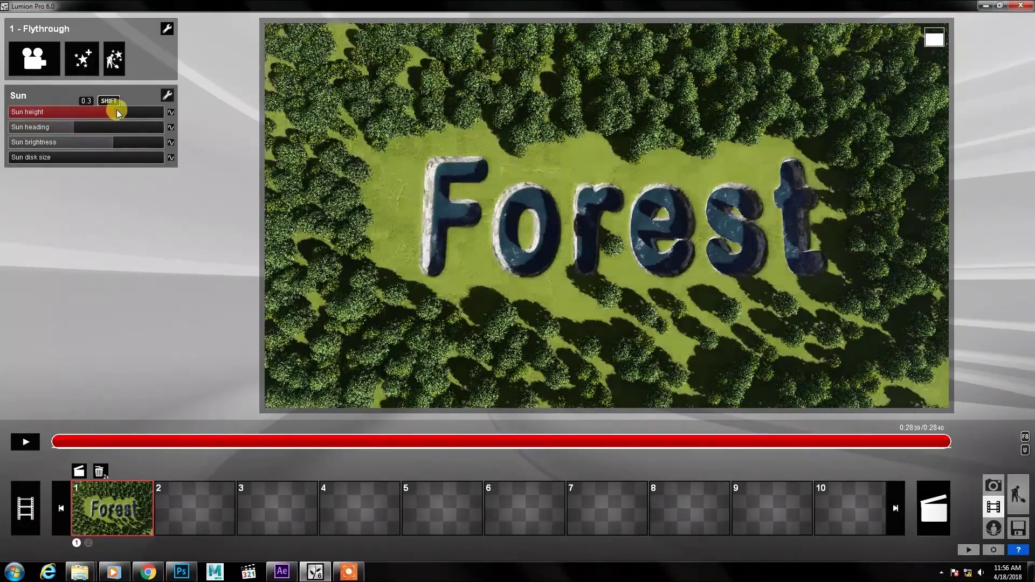
{"action": "left_click_drag", "start_coordinate": [118, 113], "coordinate": [102, 127]}
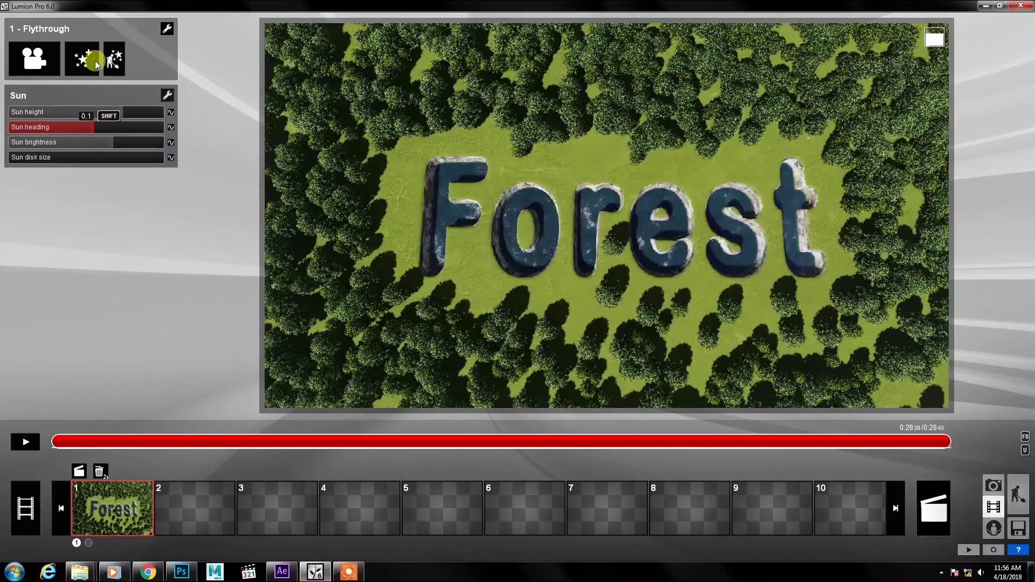
- Add a Depth of Field effect to the flythrough and adjust its focus distance for the opening water shots
{"action": "left_click", "coordinate": [95, 60]}
{"action": "left_click", "coordinate": [377, 99]}
{"action": "left_click", "coordinate": [400, 99]}
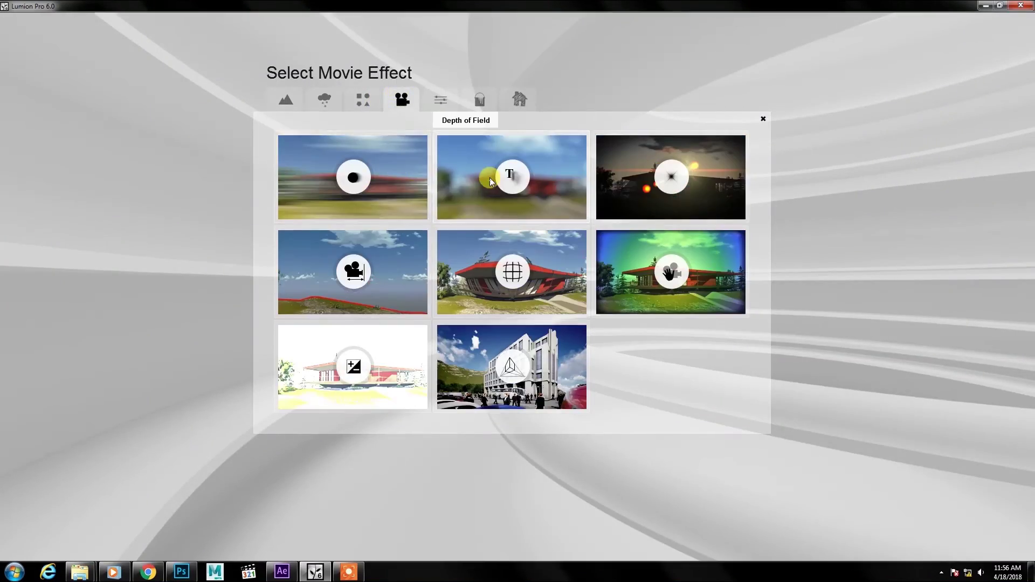
{"action": "left_click", "coordinate": [490, 177]}
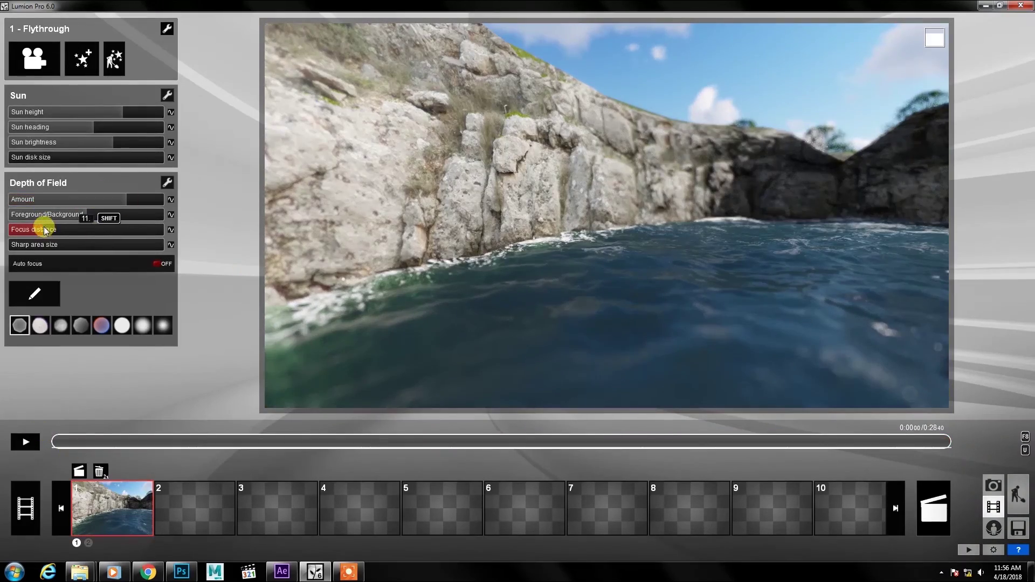
{"action": "left_click_drag", "start_coordinate": [78, 446], "coordinate": [207, 442]}
{"action": "left_click_drag", "start_coordinate": [43, 236], "coordinate": [40, 235]}
- Animate the focus distance along the rest of the clip up to the overhead view, and play the clip from the start
{"action": "left_click_drag", "start_coordinate": [237, 440], "coordinate": [815, 442]}
{"action": "left_click", "coordinate": [69, 227]}
{"action": "left_click_drag", "start_coordinate": [55, 227], "coordinate": [96, 227]}
{"action": "left_click_drag", "start_coordinate": [502, 440], "coordinate": [51, 444]}
{"action": "left_click", "coordinate": [35, 438]}
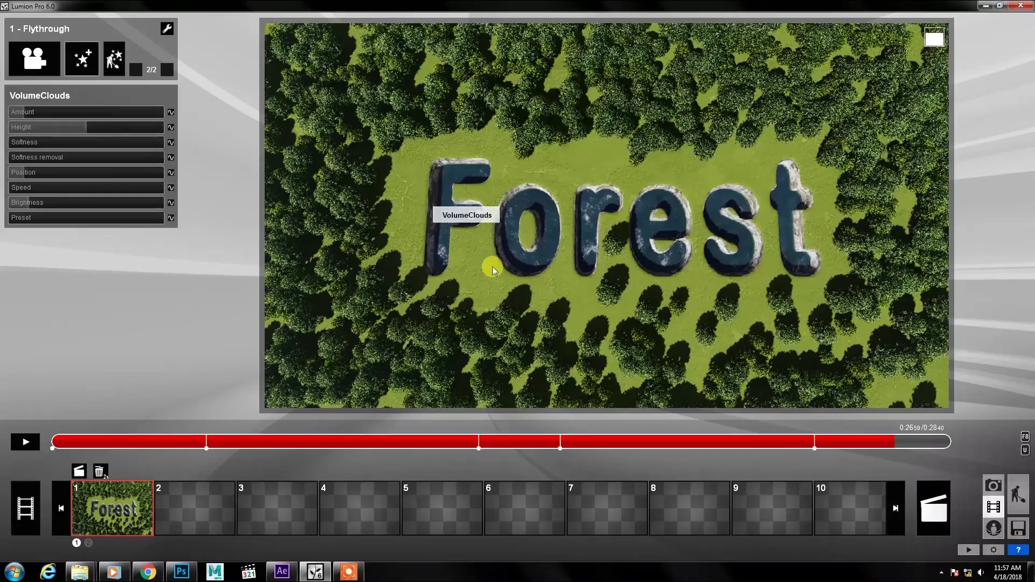
- Adjust the VolumeClouds amount, raise the height and softness for thin clouds over the overhead view, and play the clip from the start
{"action": "left_click", "coordinate": [81, 112]}
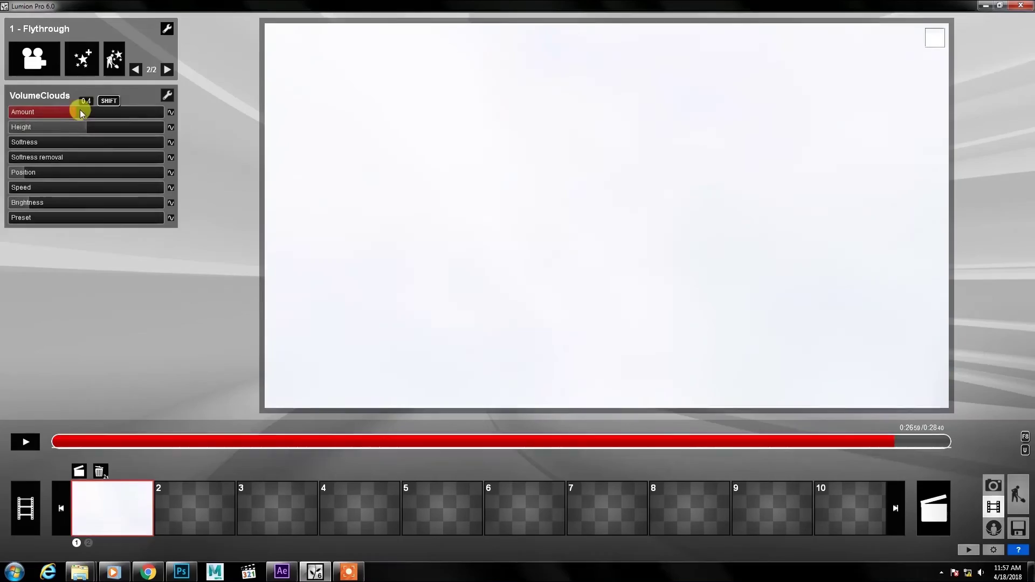
{"action": "left_click_drag", "start_coordinate": [62, 132], "coordinate": [102, 142]}
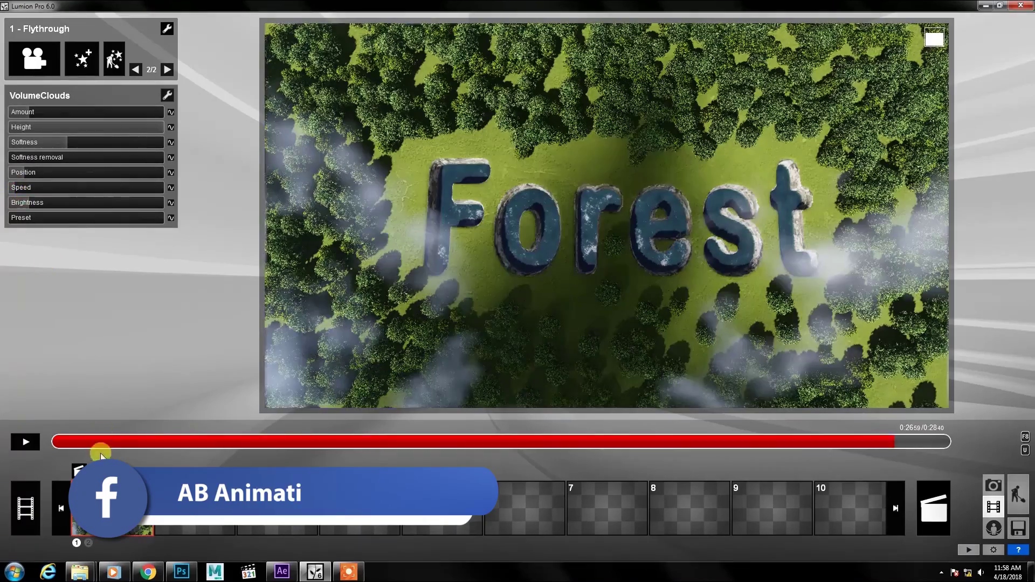
{"action": "left_click", "coordinate": [57, 442]}
{"action": "left_click", "coordinate": [19, 441]}
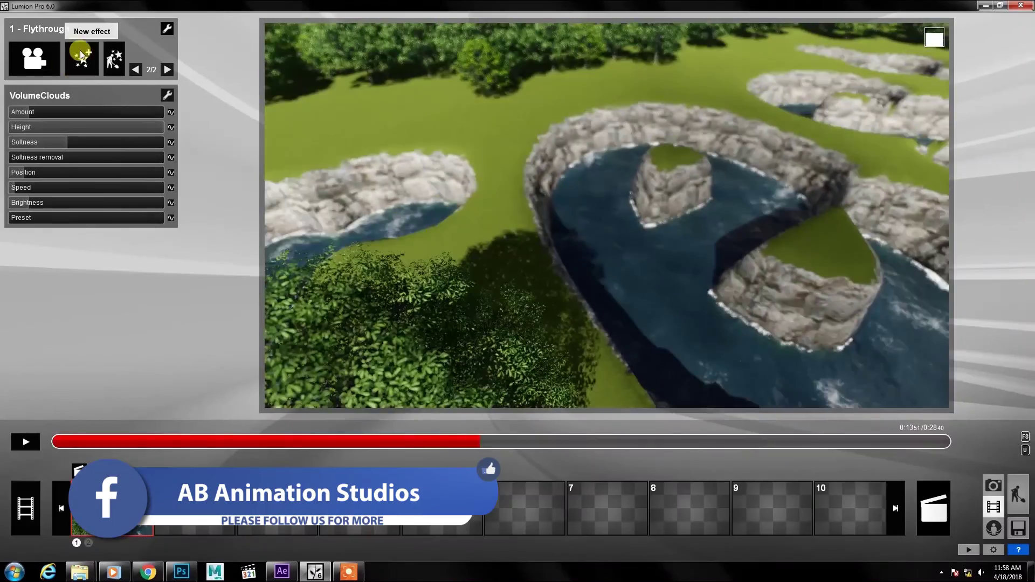
- Add an Analog Color Lab effect with a high style and low amount, and readjust the sun direction for the overhead view
{"action": "left_click", "coordinate": [82, 58]}
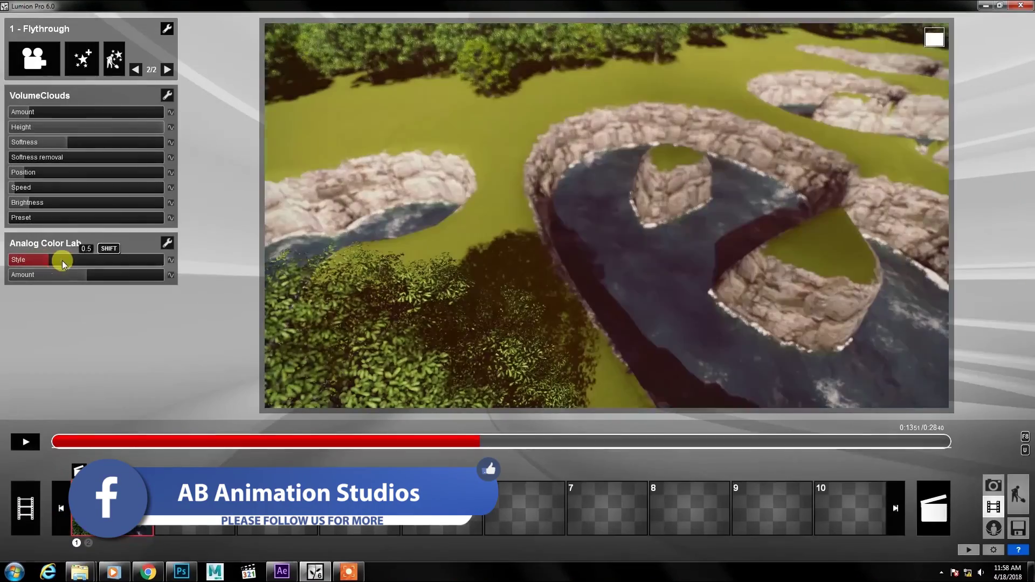
{"action": "left_click_drag", "start_coordinate": [62, 261], "coordinate": [133, 261]}
{"action": "left_click", "coordinate": [838, 442]}
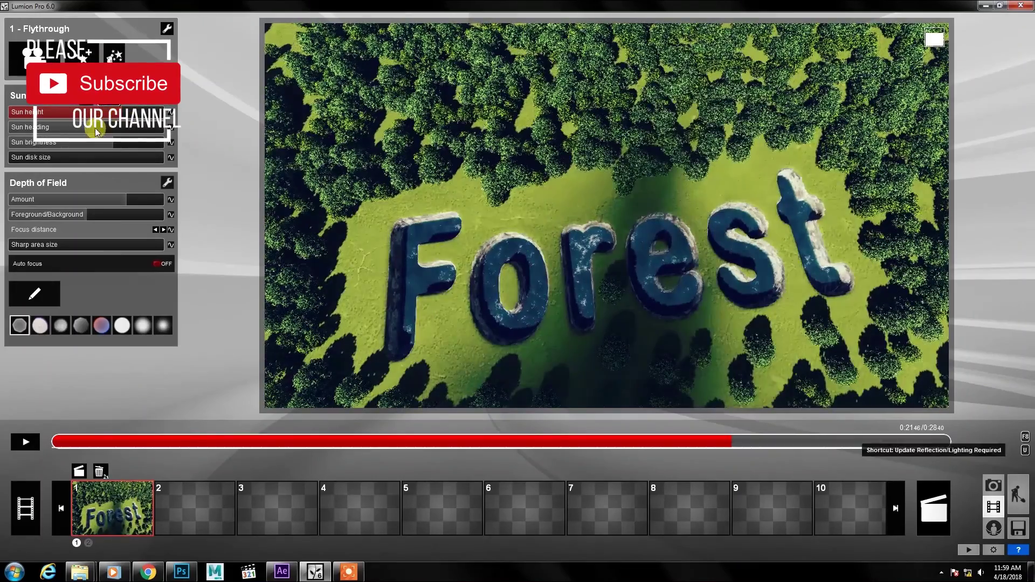
{"action": "left_click_drag", "start_coordinate": [119, 131], "coordinate": [114, 130]}
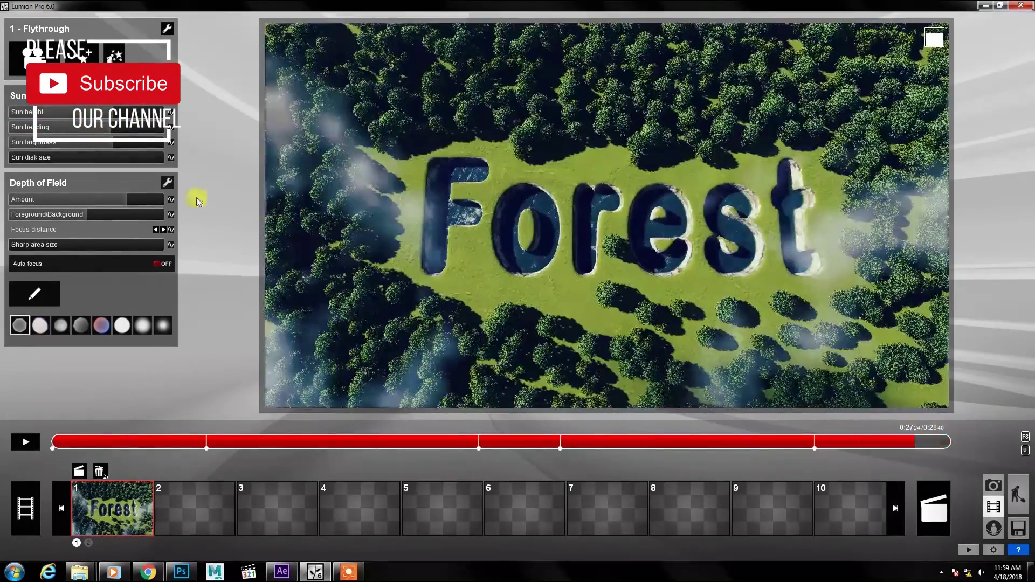
{"action": "scroll", "coordinate": [131, 263], "scroll_direction": "down", "scroll_amount": 5}
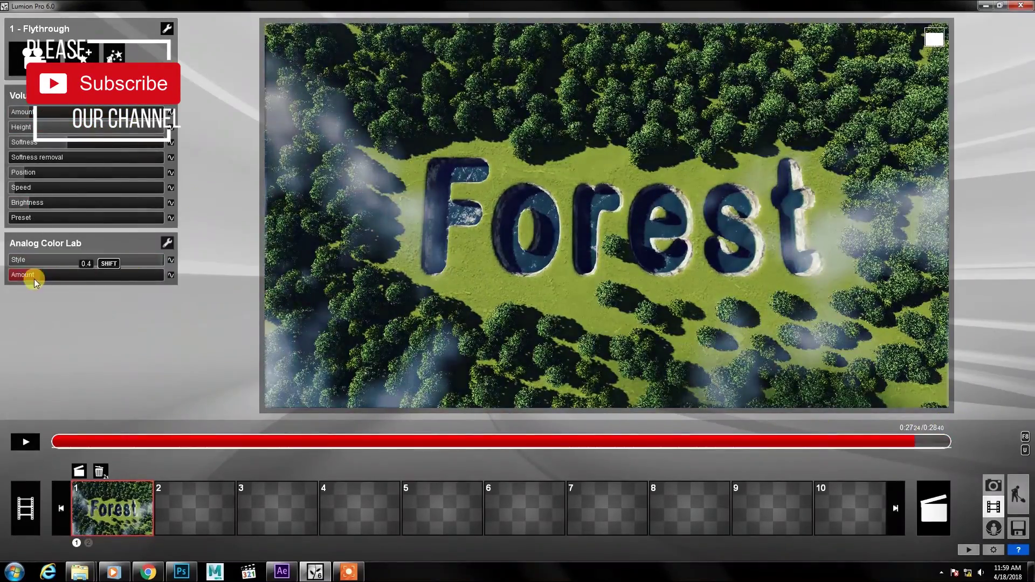
{"action": "left_click", "coordinate": [131, 261]}
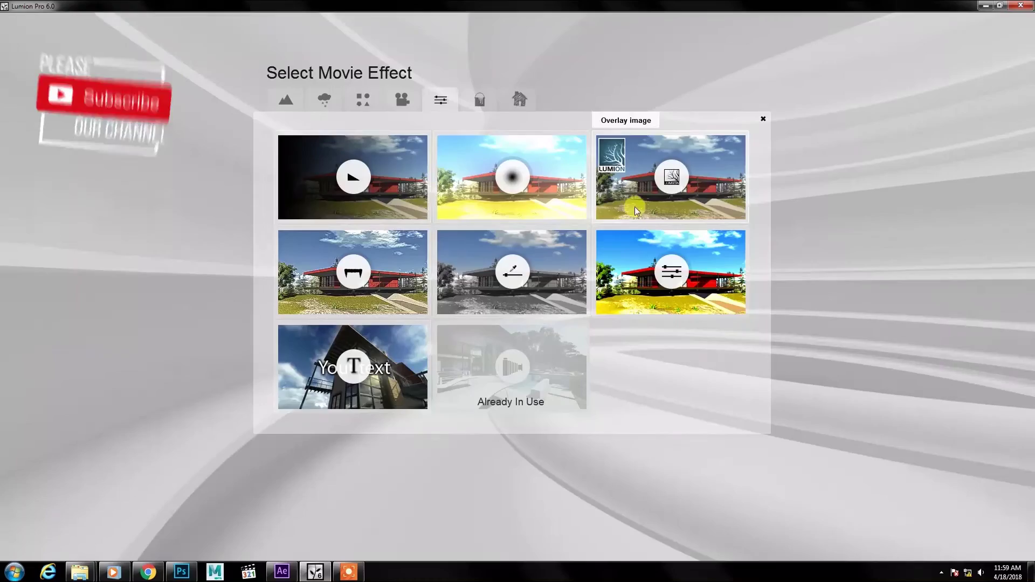
- Add a Sharpness effect to the flythrough and browse the other movie effect categories
{"action": "left_click", "coordinate": [341, 174]}
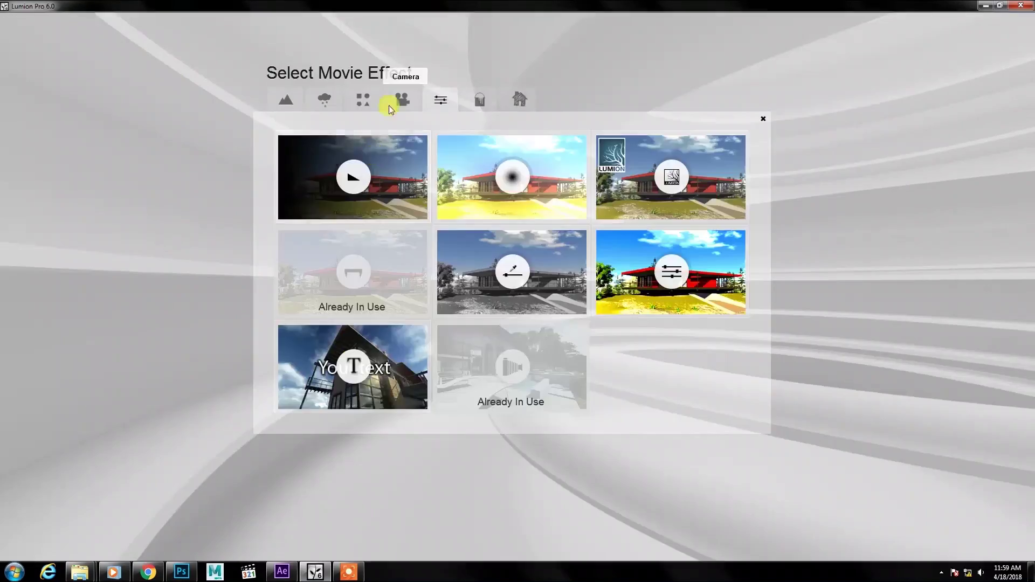
{"action": "left_click", "coordinate": [402, 99]}
{"action": "left_click", "coordinate": [322, 100]}
{"action": "left_click", "coordinate": [294, 98]}
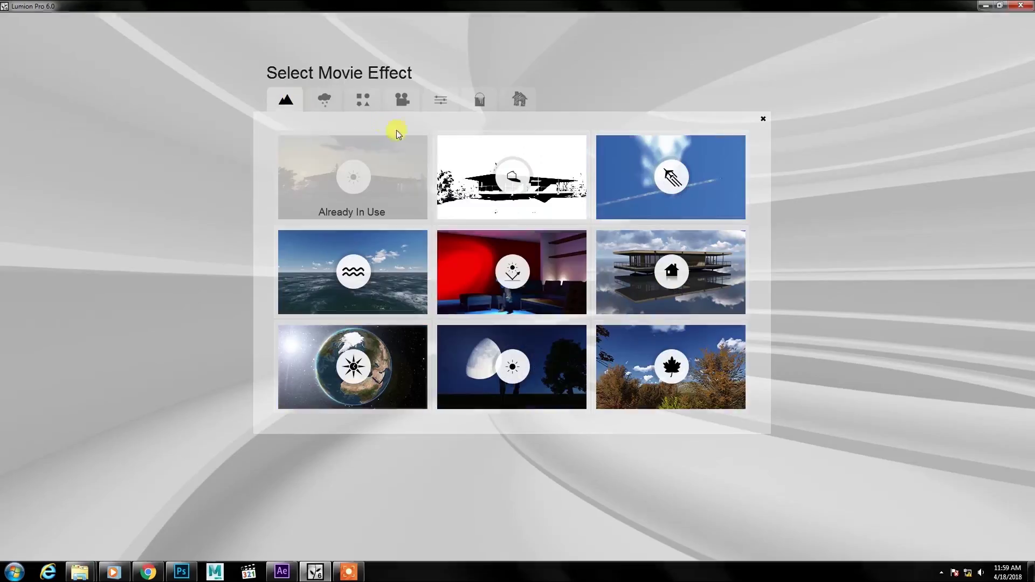
{"action": "left_click", "coordinate": [537, 186]}
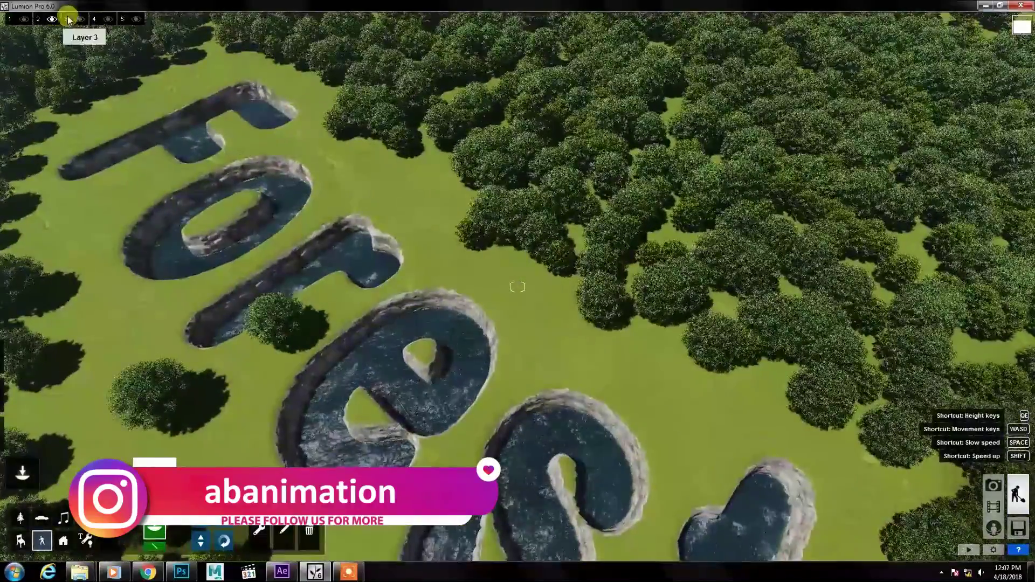
- Activate layer 3, name it Bird, and hide the layers holding the trees
{"action": "left_click", "coordinate": [68, 20]}
{"action": "left_click", "coordinate": [114, 49]}
{"action": "type", "text": "Bird"}
{"action": "left_click", "coordinate": [52, 20]}
- Mass-place birds along a diagonal line beside the letters with a randomized offset from the line, and switch to area selection
{"action": "right_click_drag", "start_coordinate": [345, 270], "coordinate": [345, 227]}
{"action": "left_click", "coordinate": [155, 488]}
{"action": "left_click", "coordinate": [388, 317]}
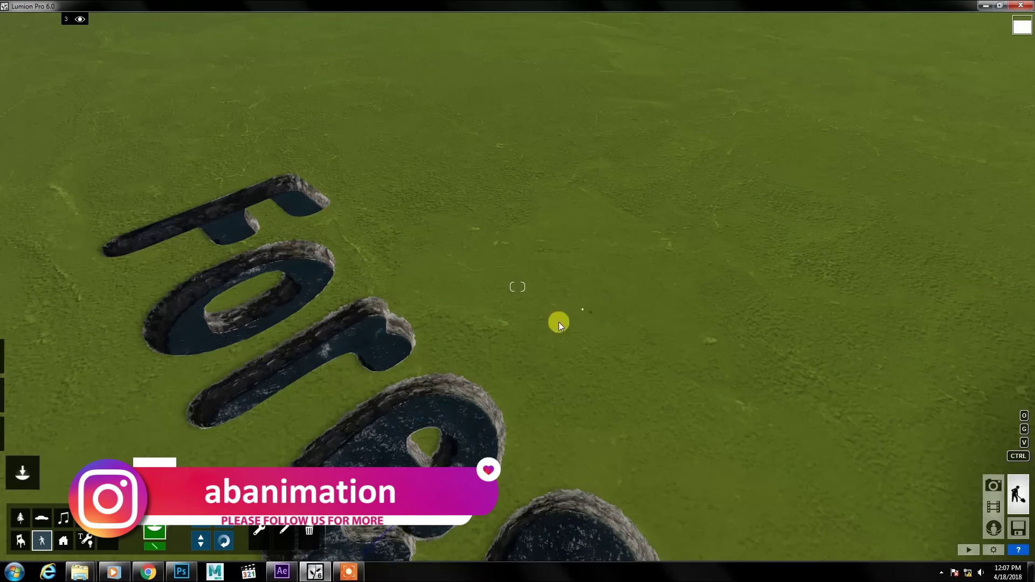
{"action": "left_click", "coordinate": [399, 158]}
{"action": "left_click", "coordinate": [983, 527]}
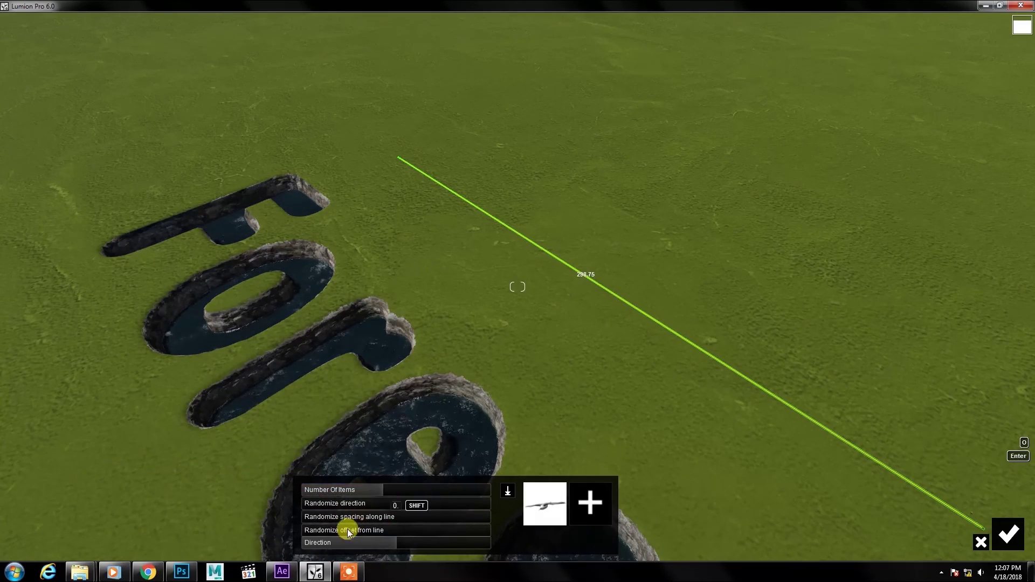
{"action": "key", "text": "Return"}
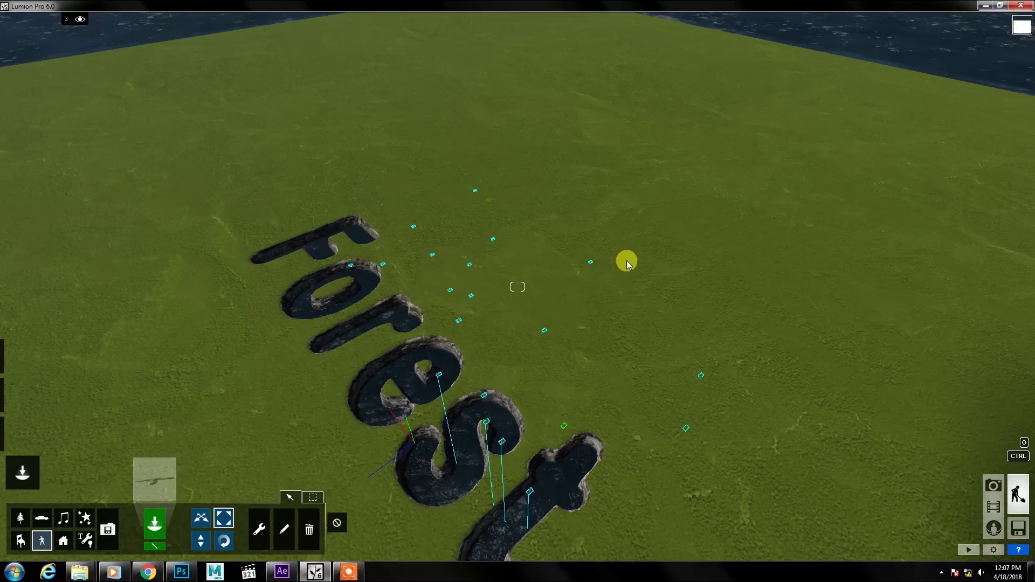
{"action": "left_click", "coordinate": [313, 497]}
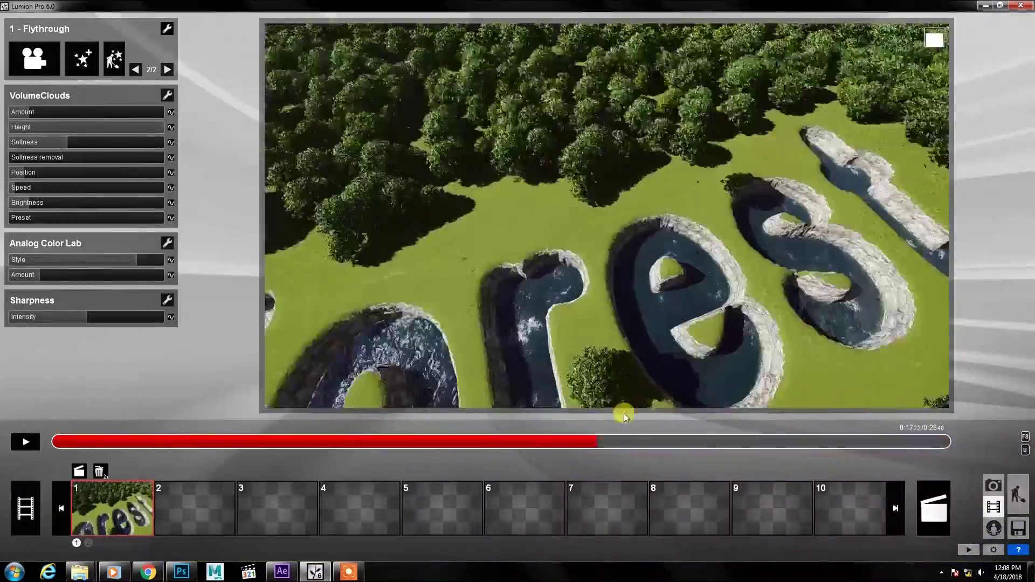
- Preview the clip to its end and render it as a 1920x1080 MP4 named Forest title int in the Tutorial folder
{"action": "left_click_drag", "start_coordinate": [624, 416], "coordinate": [748, 240]}
{"action": "left_click_drag", "start_coordinate": [608, 405], "coordinate": [488, 369]}
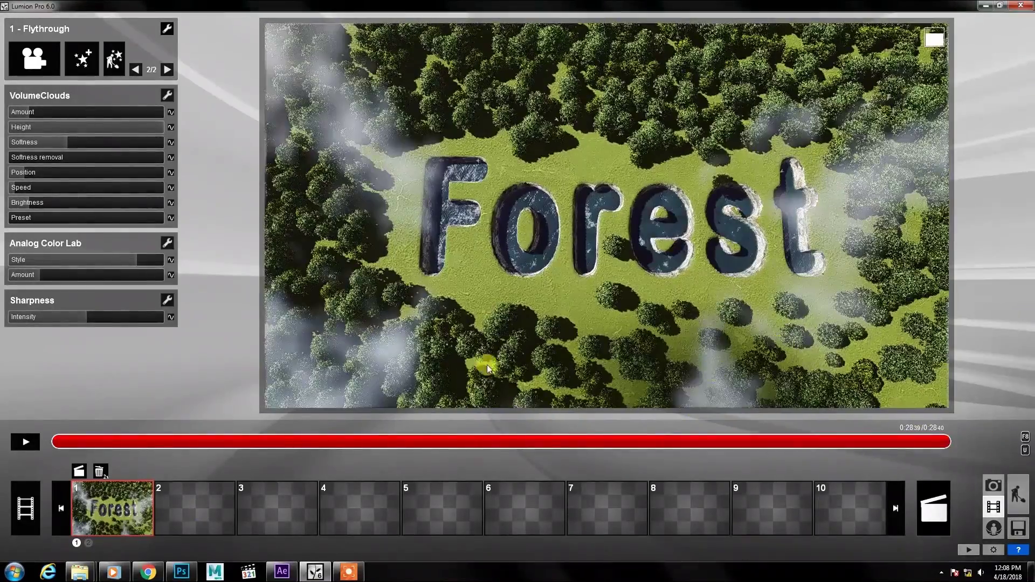
{"action": "left_click", "coordinate": [81, 472]}
{"action": "key", "text": "Return"}
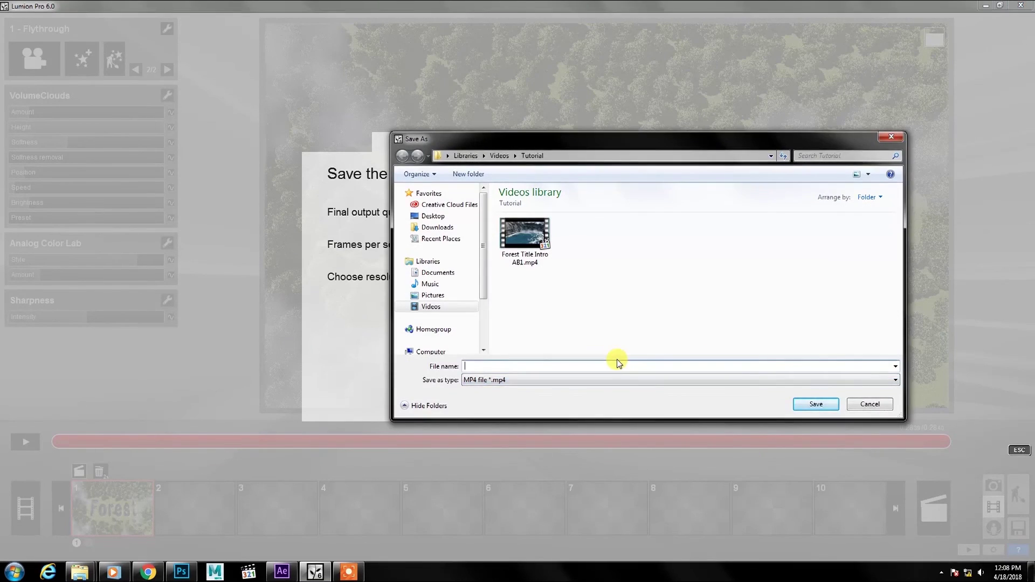
{"action": "type", "text": "Forest t"}
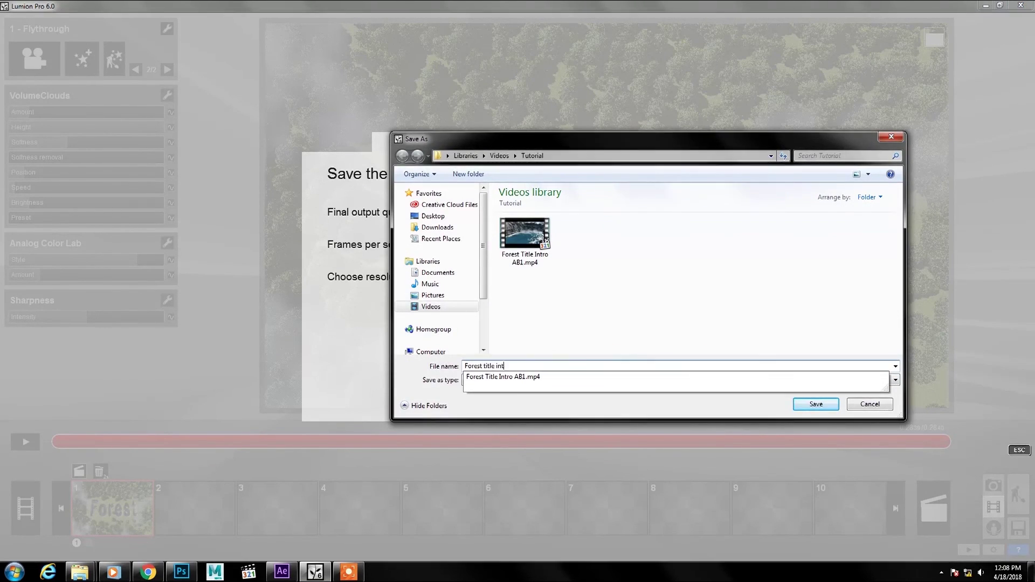
{"action": "type", "text": "itle int"}
{"action": "key", "text": "Return"}
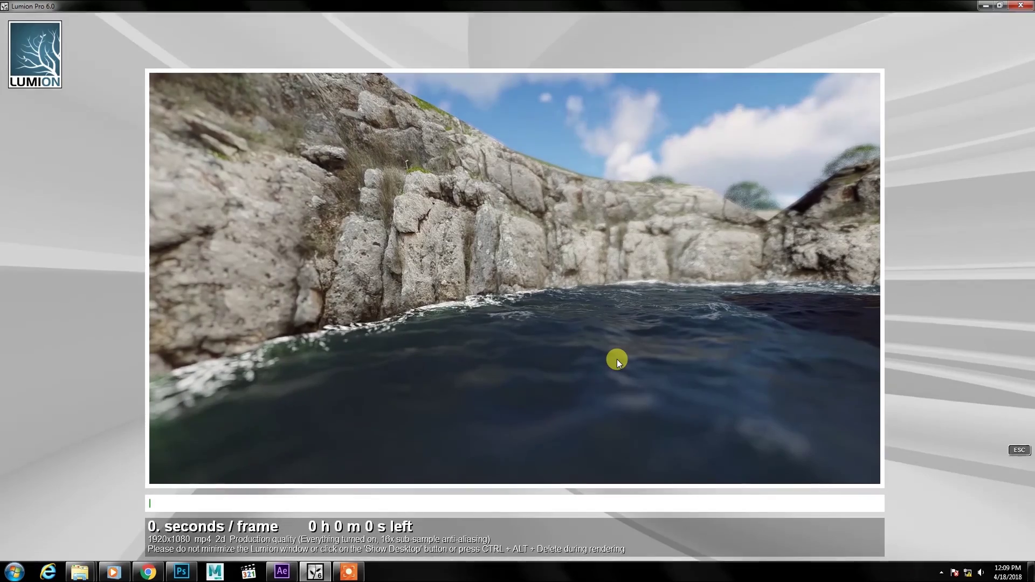